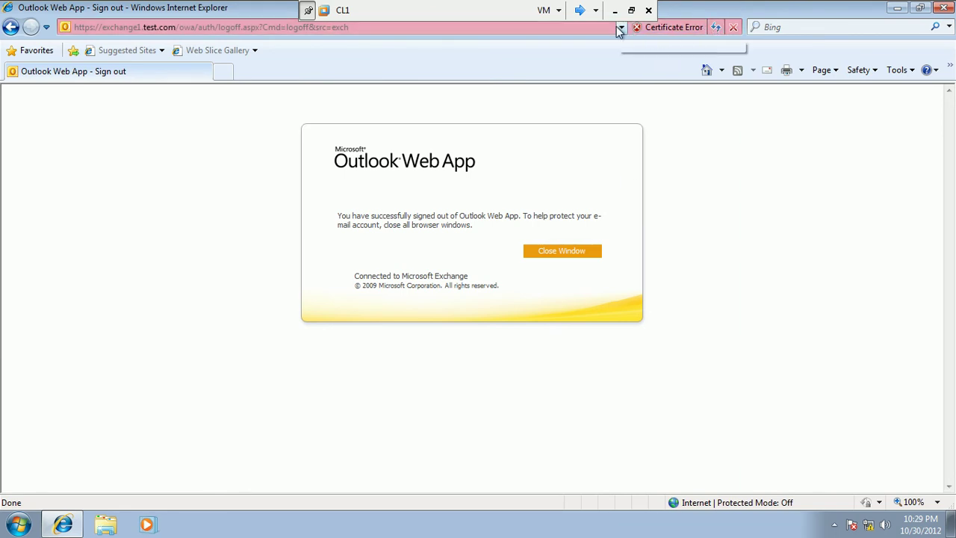
# Return to the /owa sign-in page and sign in as test\administrator
pyautogui.click(620, 28)
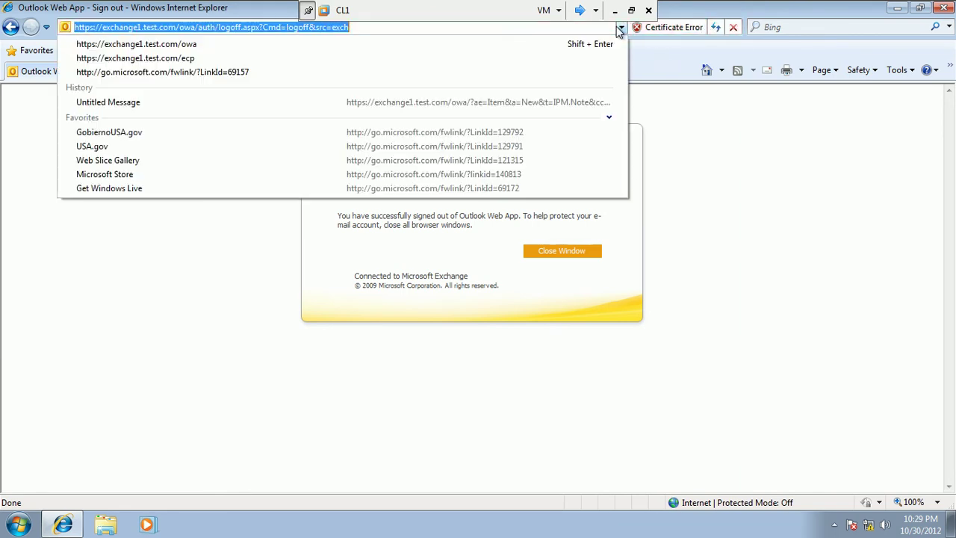
pyautogui.click(516, 47)
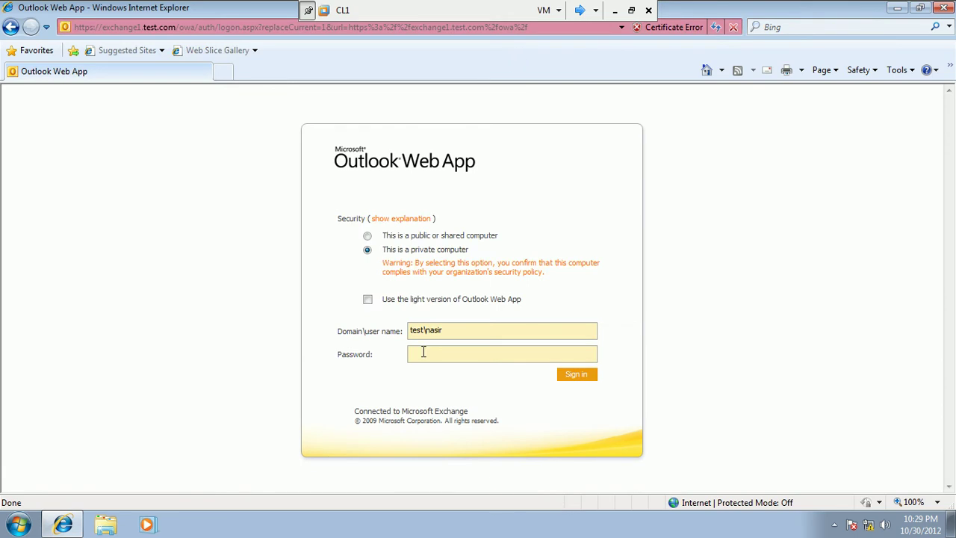
pyautogui.click(477, 329)
pyautogui.press('BackSpace')
pyautogui.press('BackSpace')
pyautogui.write('administrator')
pyautogui.click(567, 375)
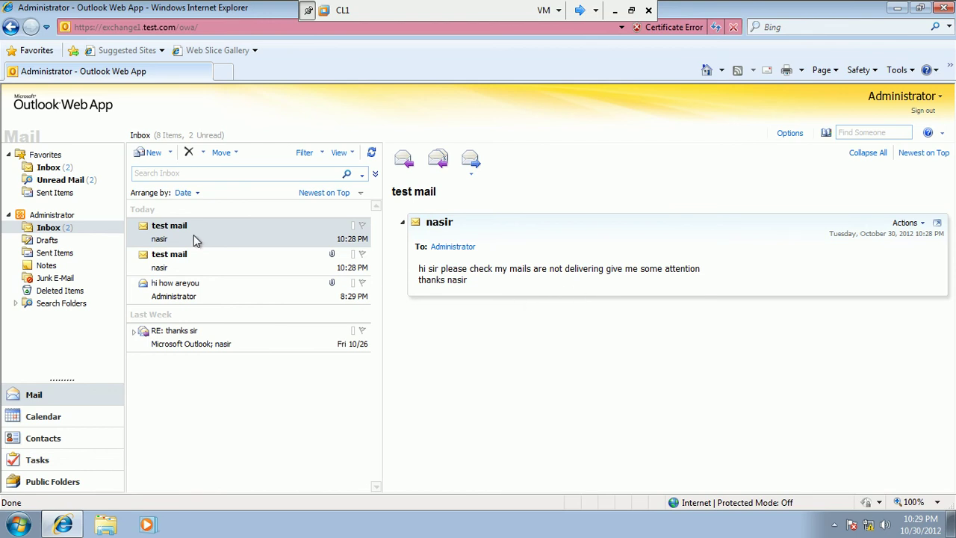
# Read the second test mail, go back to the Inbox, and switch to the Exchange server VM
pyautogui.click(177, 259)
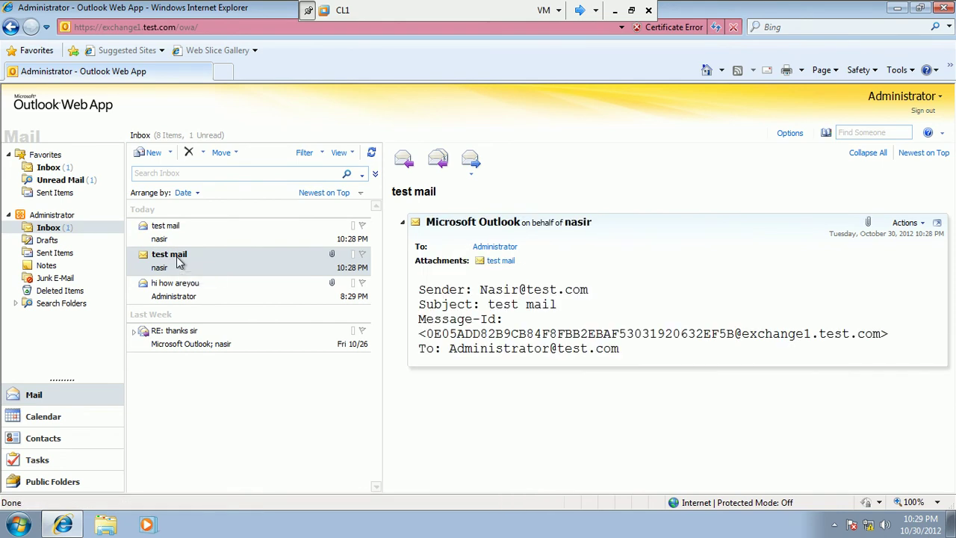
pyautogui.click(66, 168)
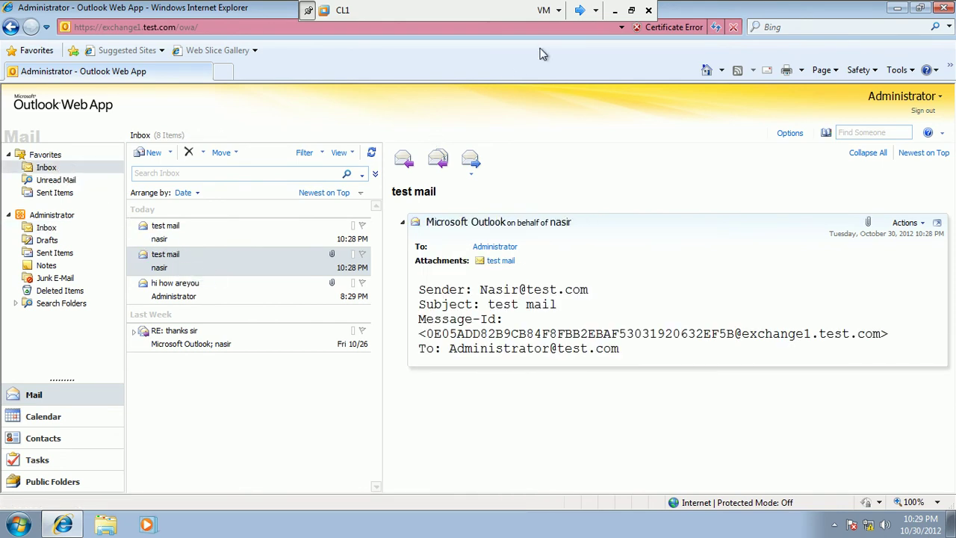
pyautogui.click(579, 9)
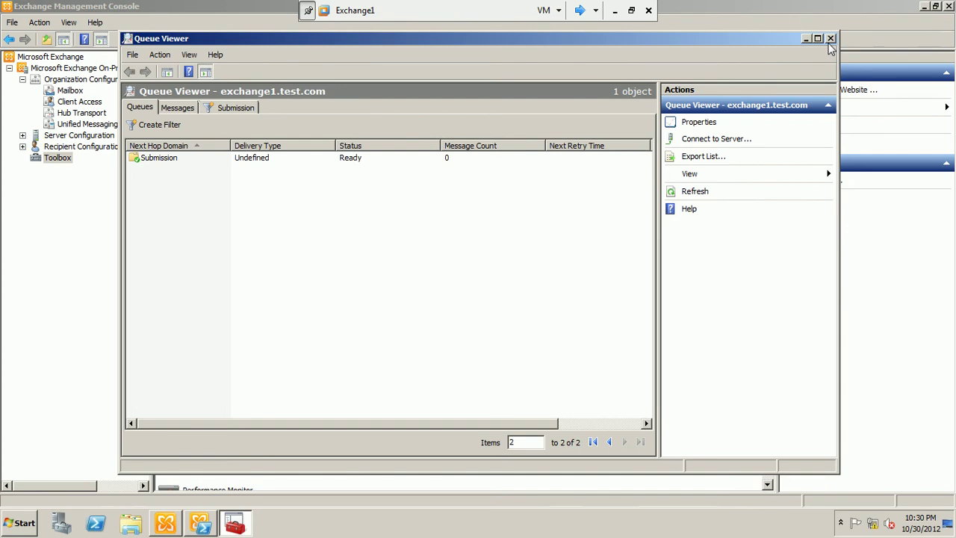
# Close the Queue Viewer window and start Best Practices Analyzer from the Toolbox list
pyautogui.click(829, 38)
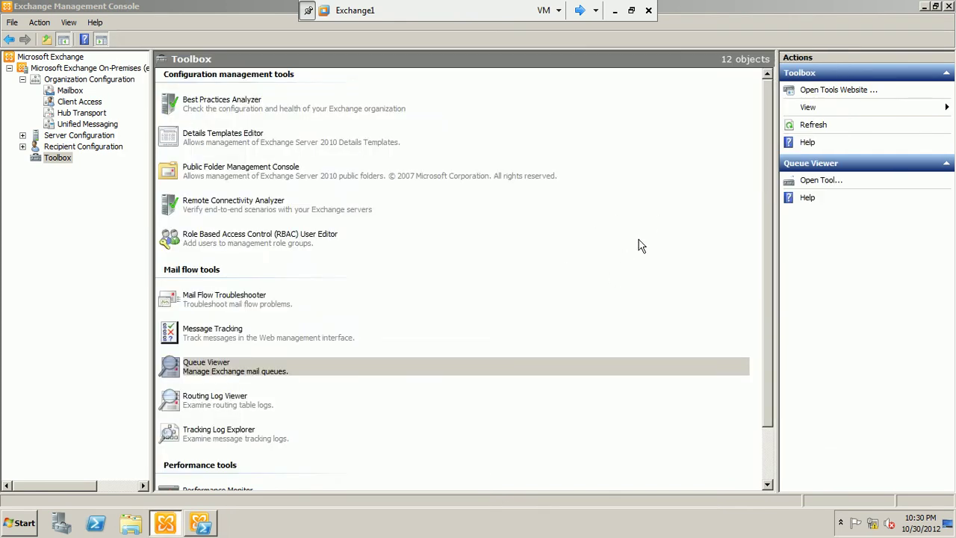
pyautogui.moveTo(768, 138); pyautogui.dragTo(767, 202)
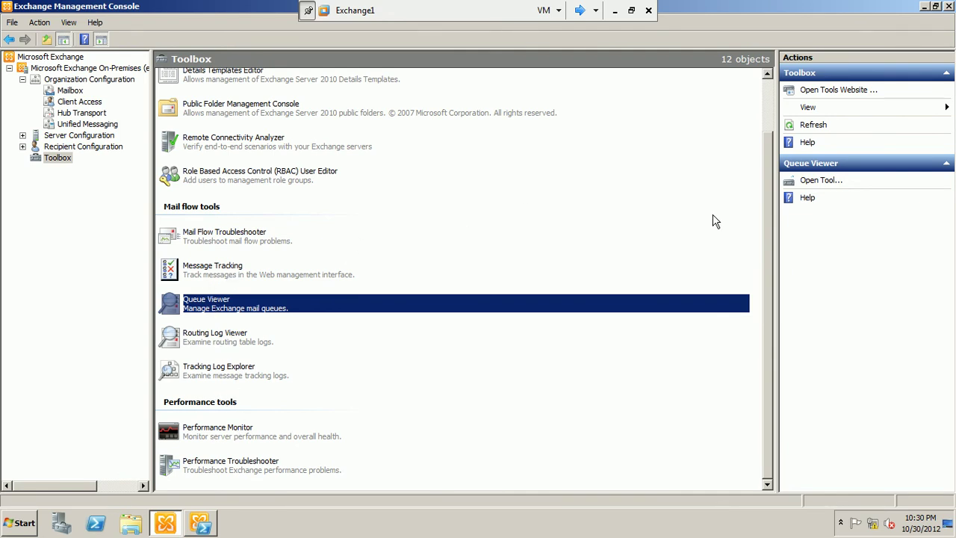
pyautogui.moveTo(766, 223); pyautogui.dragTo(763, 164)
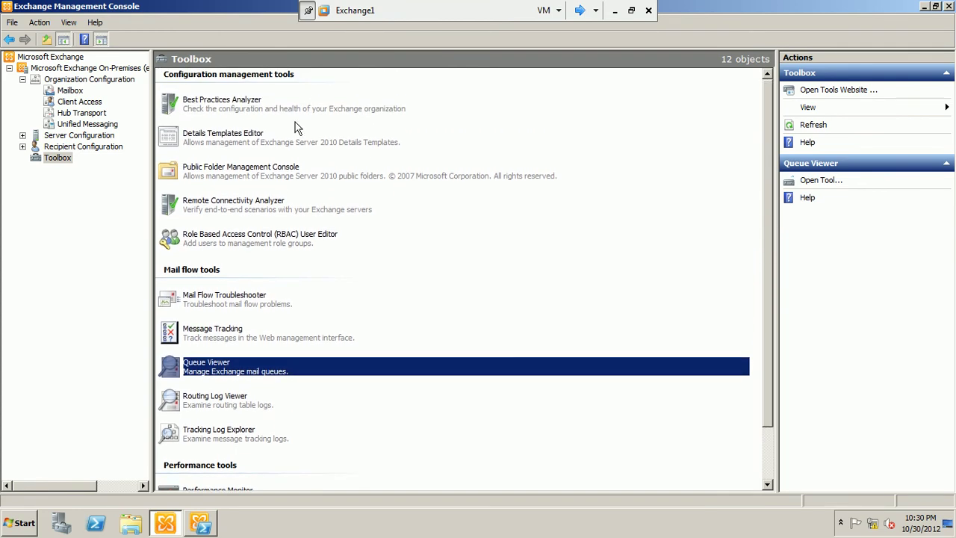
pyautogui.click(252, 111)
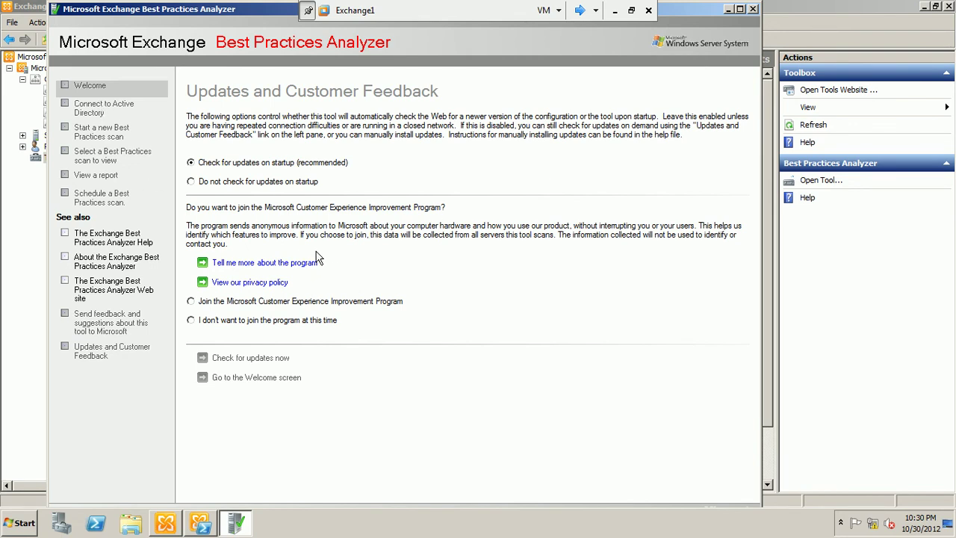
# Decline the customer experience program and view the list of saved Best Practices scans
pyautogui.click(191, 320)
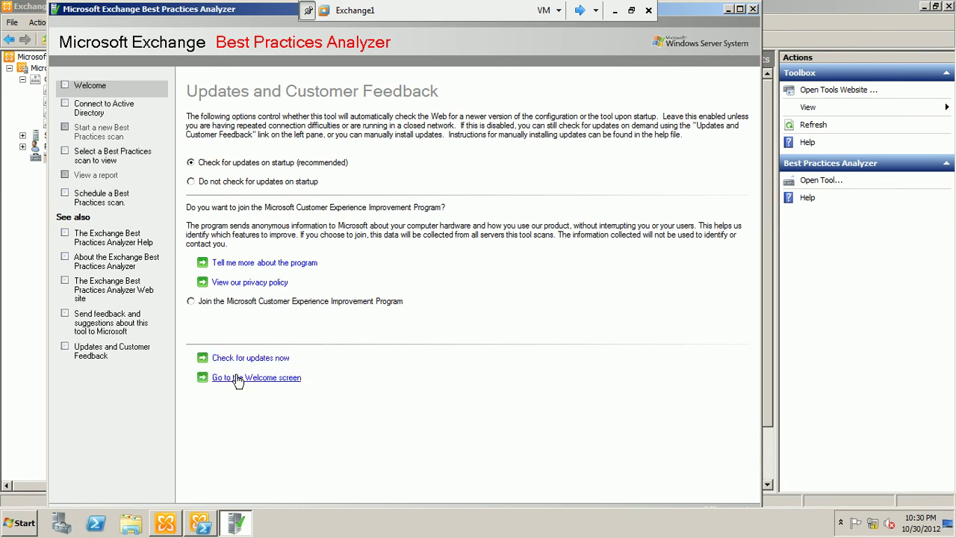
pyautogui.click(237, 378)
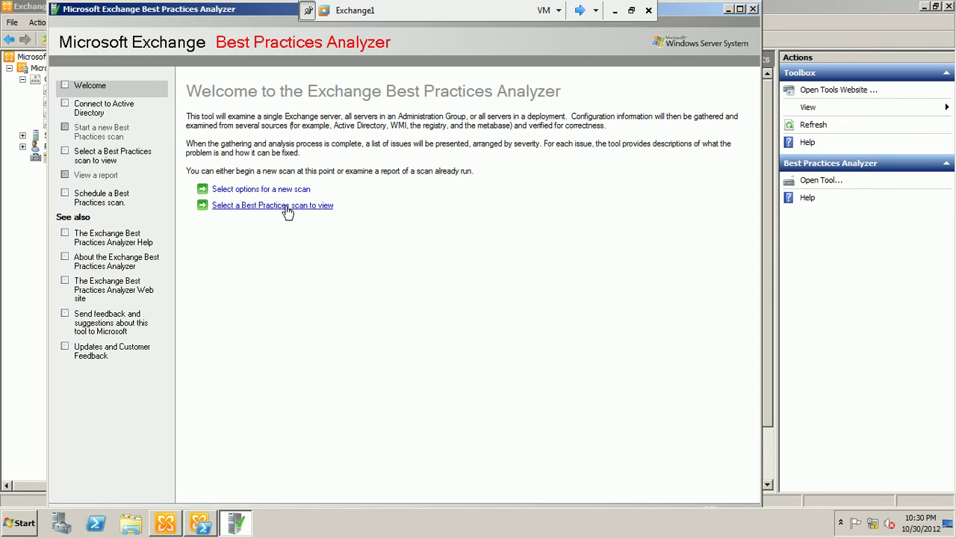
pyautogui.click(287, 206)
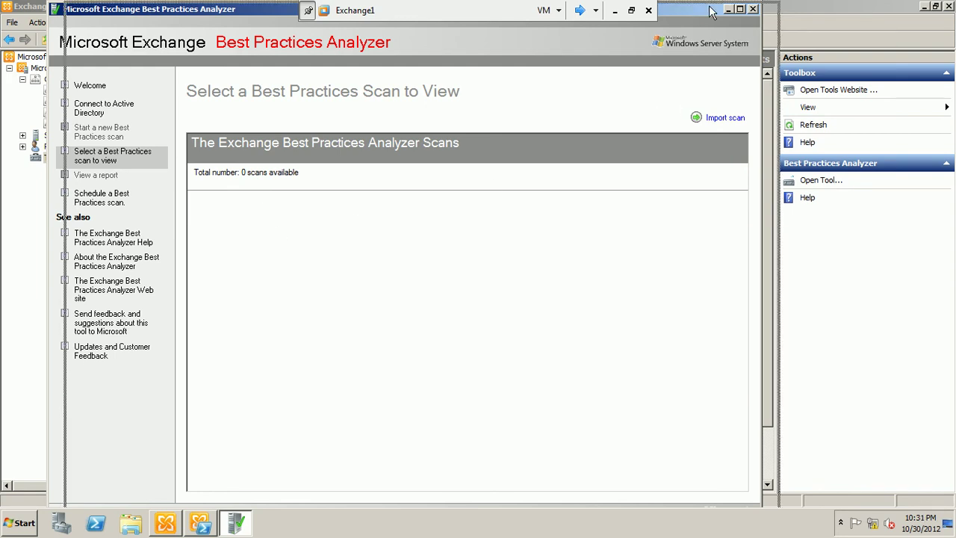
pyautogui.moveTo(693, 10); pyautogui.dragTo(710, 12)
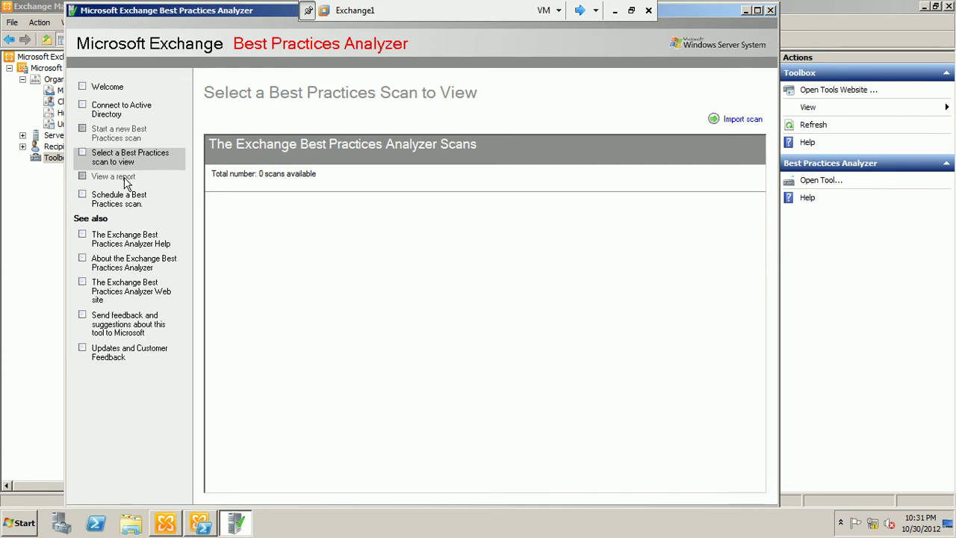
# Cancel the scan import, recheck the saved scans, and open the Connect to Active Directory page
pyautogui.click(742, 120)
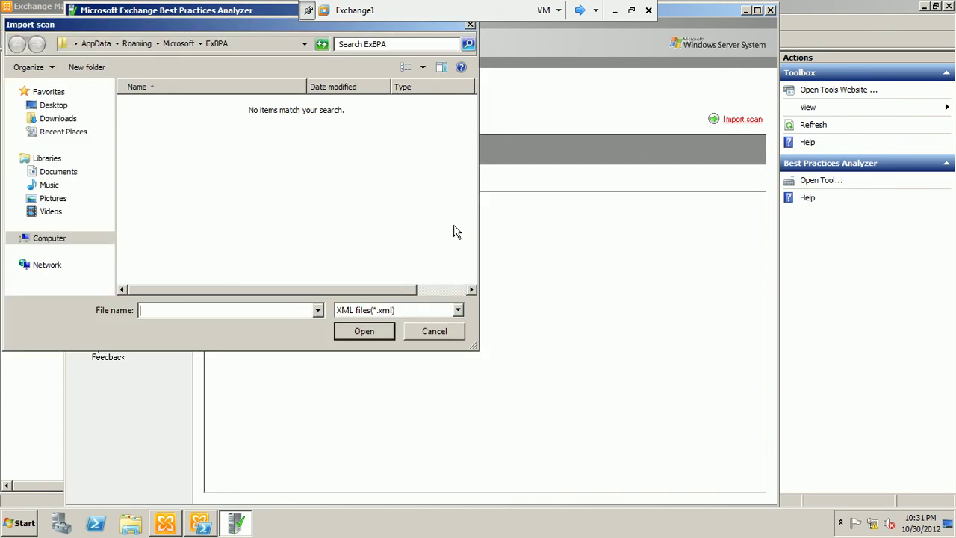
pyautogui.click(435, 329)
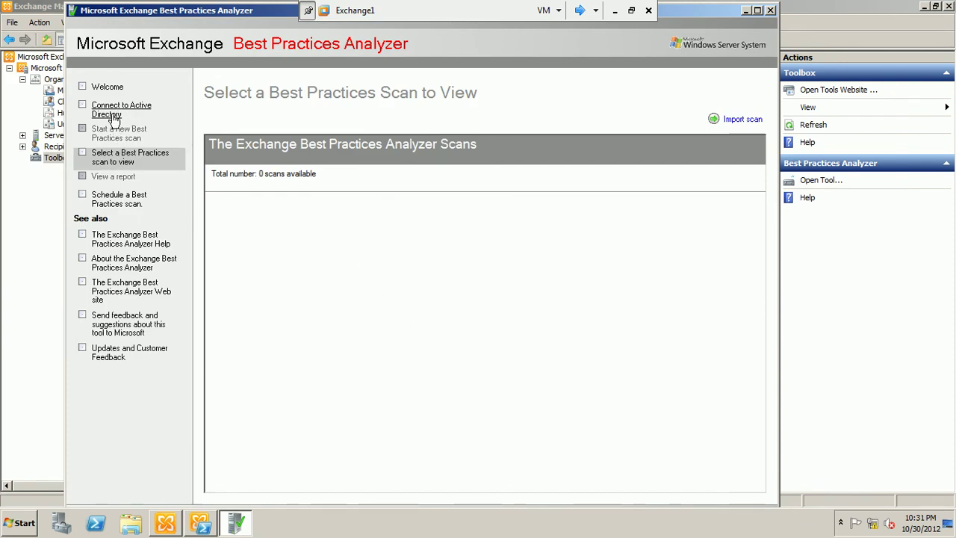
pyautogui.click(107, 88)
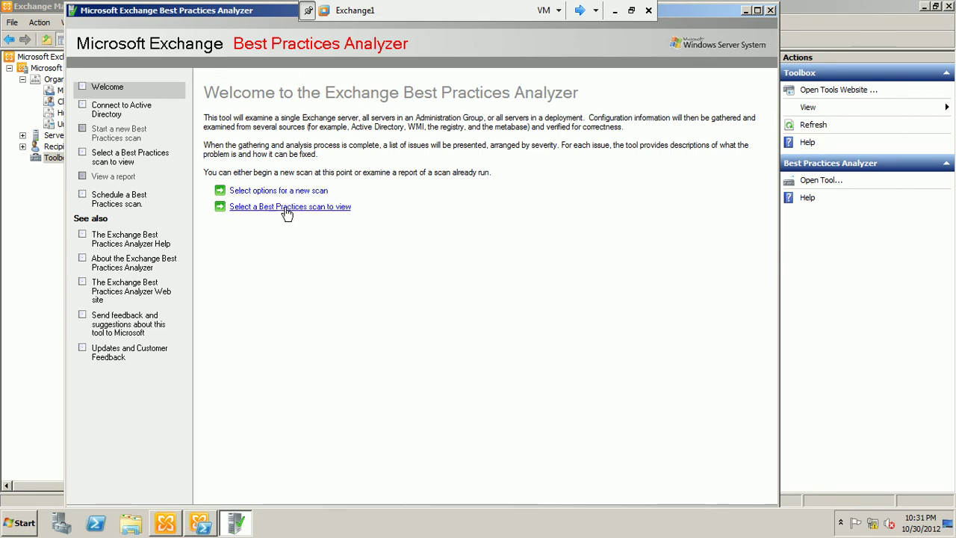
pyautogui.click(287, 209)
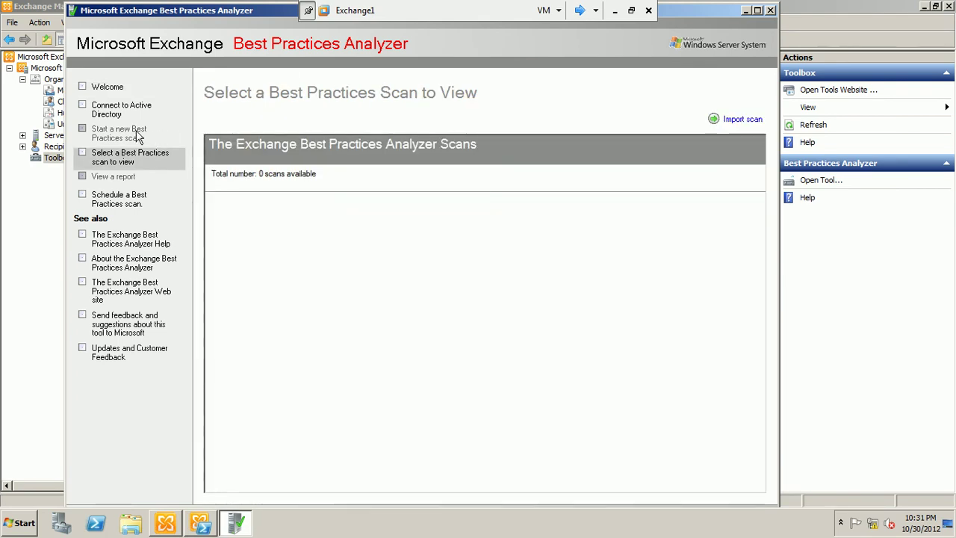
pyautogui.click(113, 111)
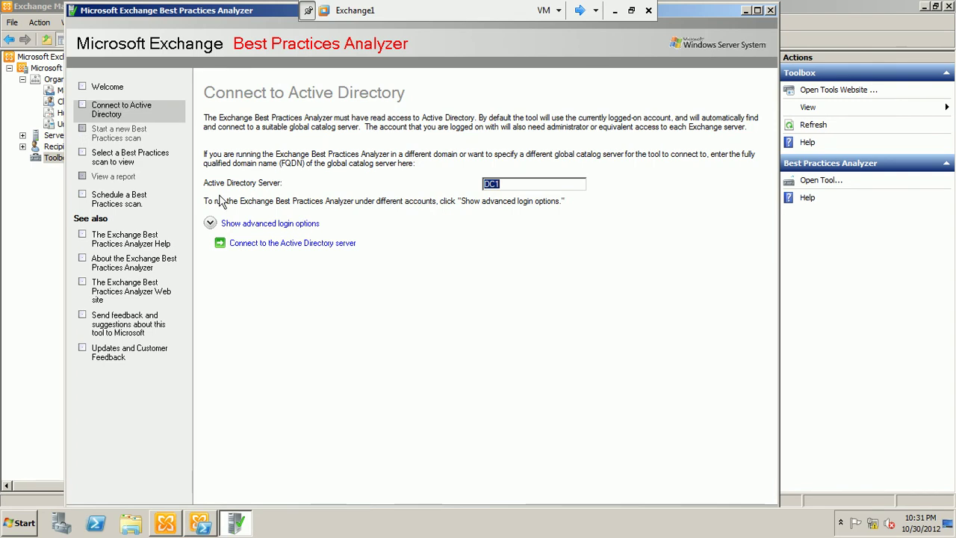
# Connect to Active Directory server DC1 to reach the new scan page for edge1, EXCHANGE1 and EXCHANGE2
pyautogui.click(315, 245)
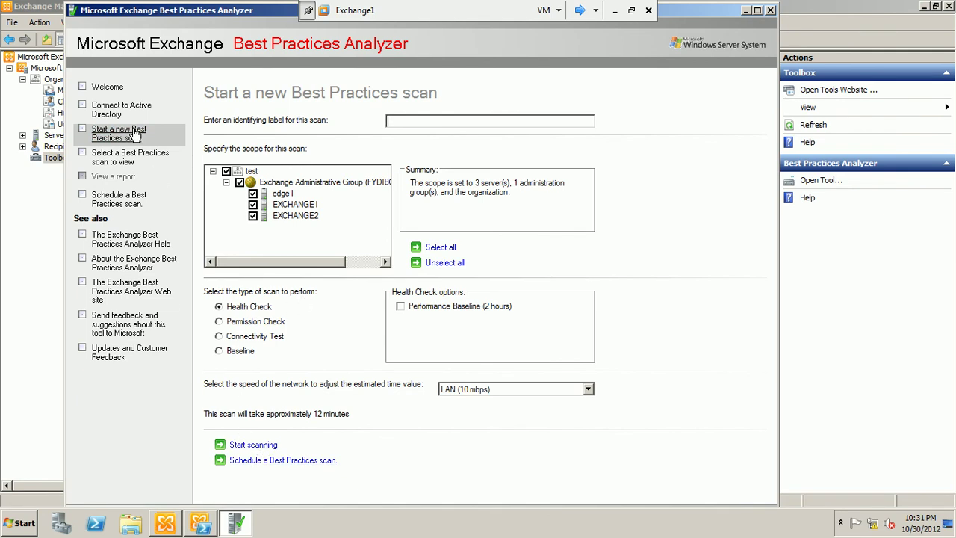
# Start the Health Check scan of edge1, EXCHANGE1 and EXCHANGE2
pyautogui.click(244, 445)
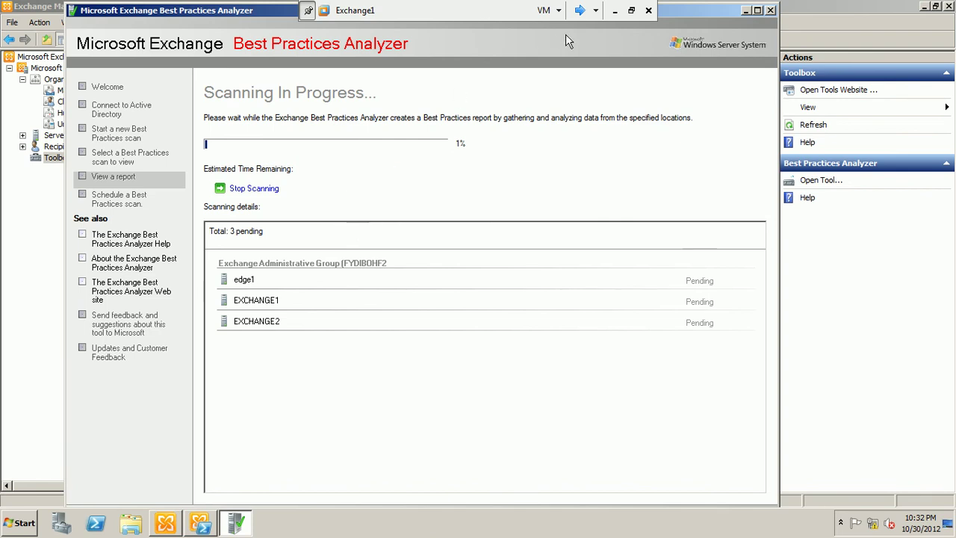
# Pause the recording while the scan completes, then restore the VM to full screen
pyautogui.click(632, 11)
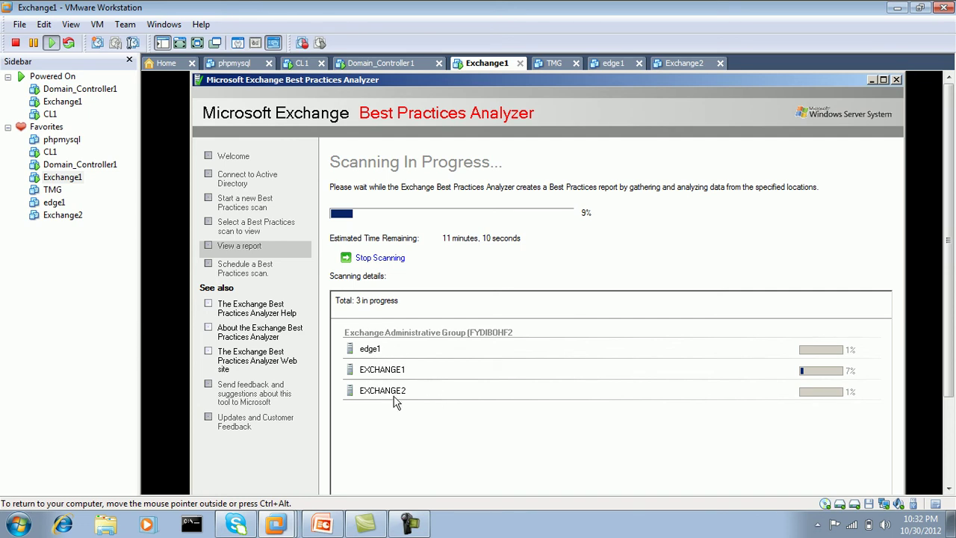
pyautogui.moveTo(409, 531)
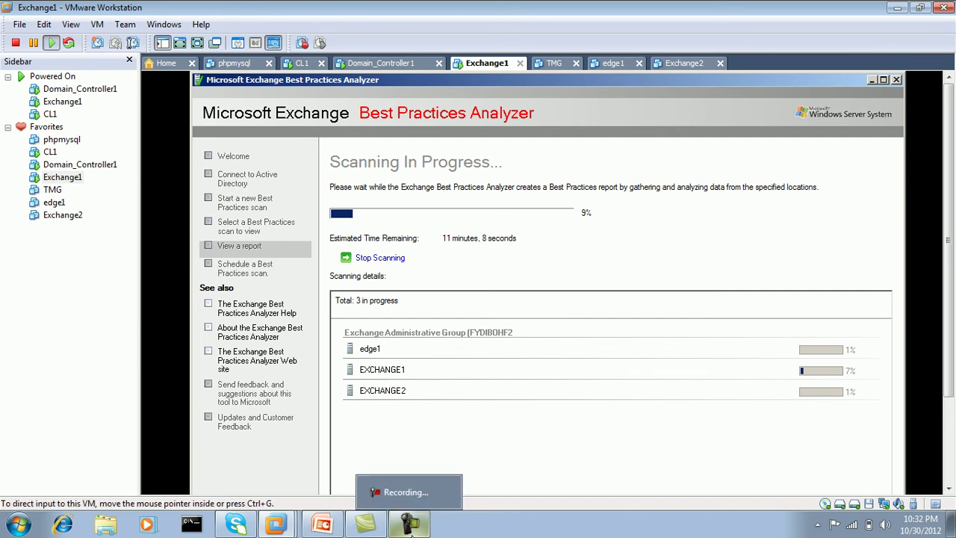
pyautogui.click(409, 530)
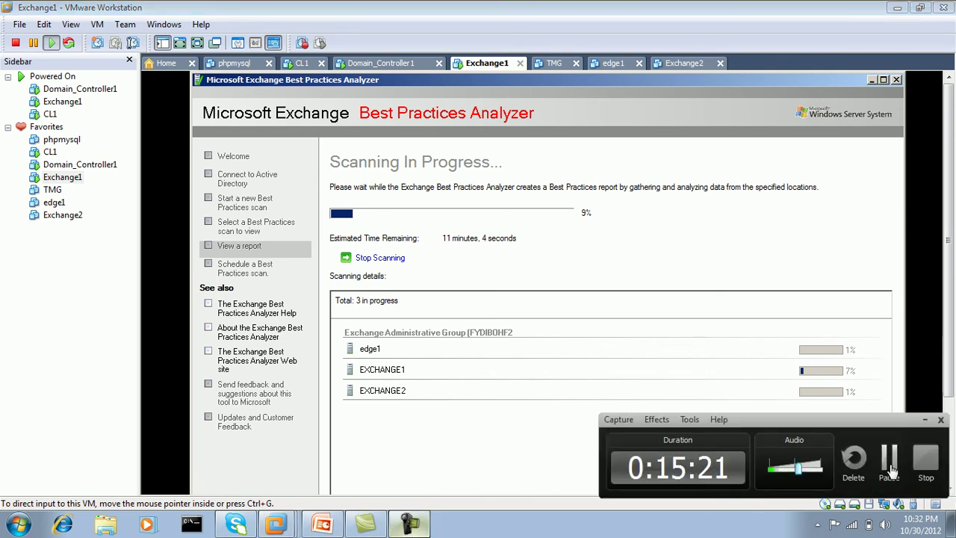
pyautogui.click(889, 458)
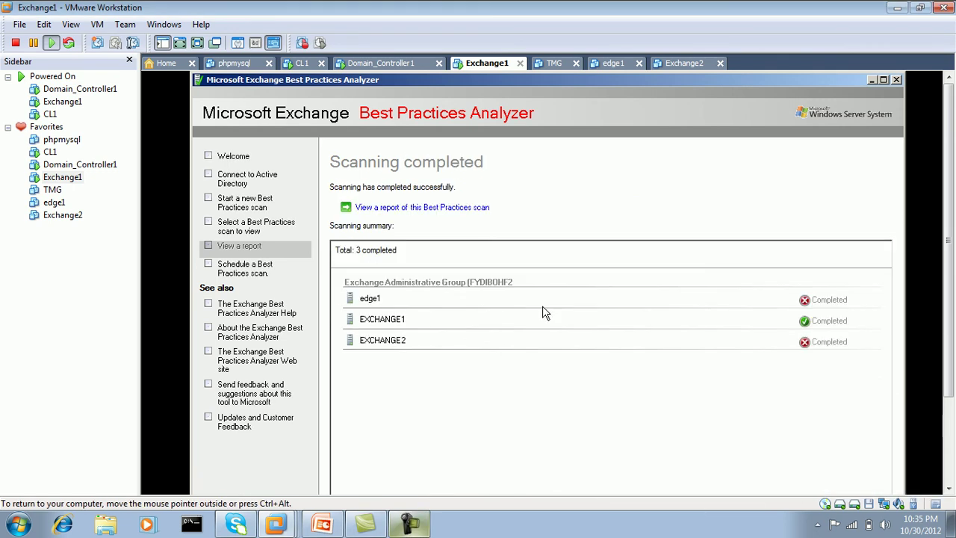
pyautogui.click(198, 43)
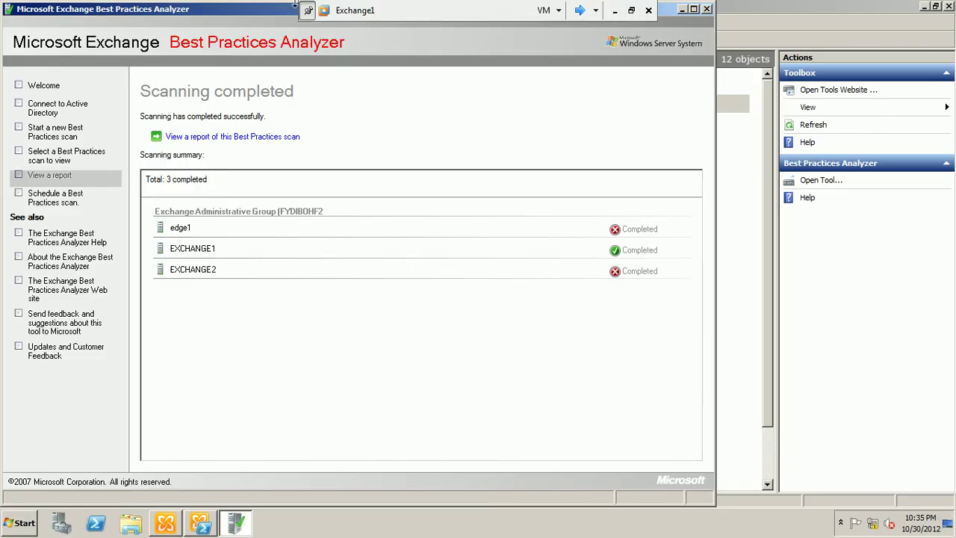
# Move the analyzer window aside and open the completed scan's report of 3 critical issues
pyautogui.moveTo(274, 7); pyautogui.dragTo(377, 33)
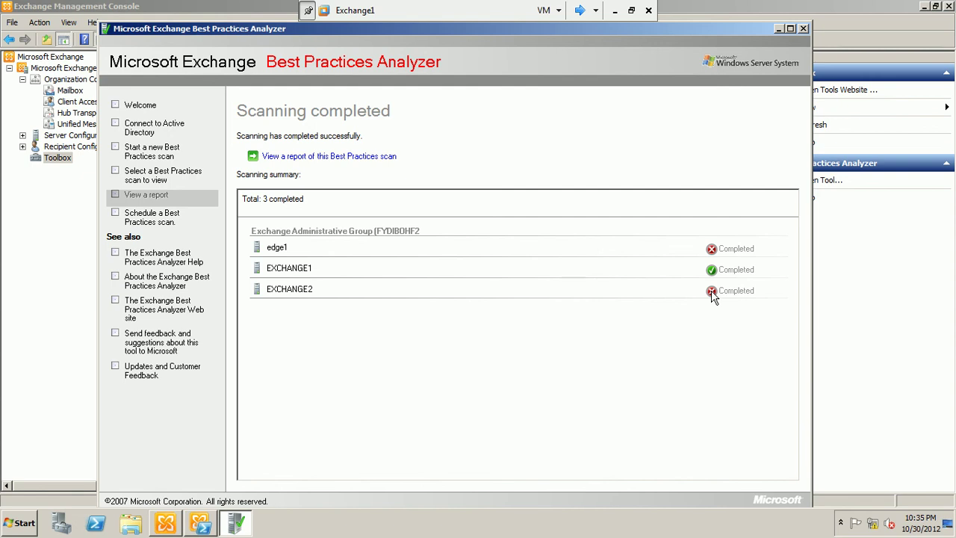
pyautogui.click(375, 158)
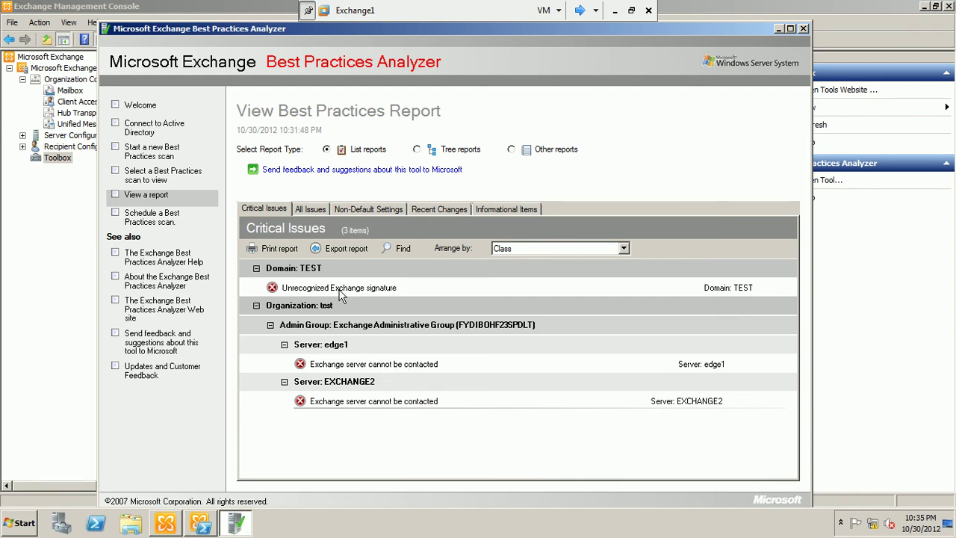
# List all 11 issues in a maximized window, read the first outdated driver warning, then collapse the groups
pyautogui.click(310, 209)
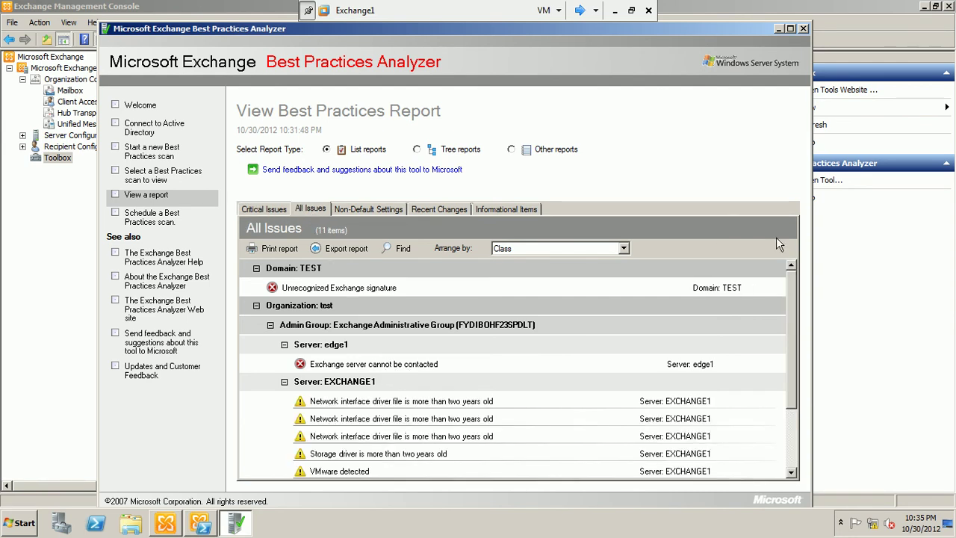
pyautogui.click(790, 28)
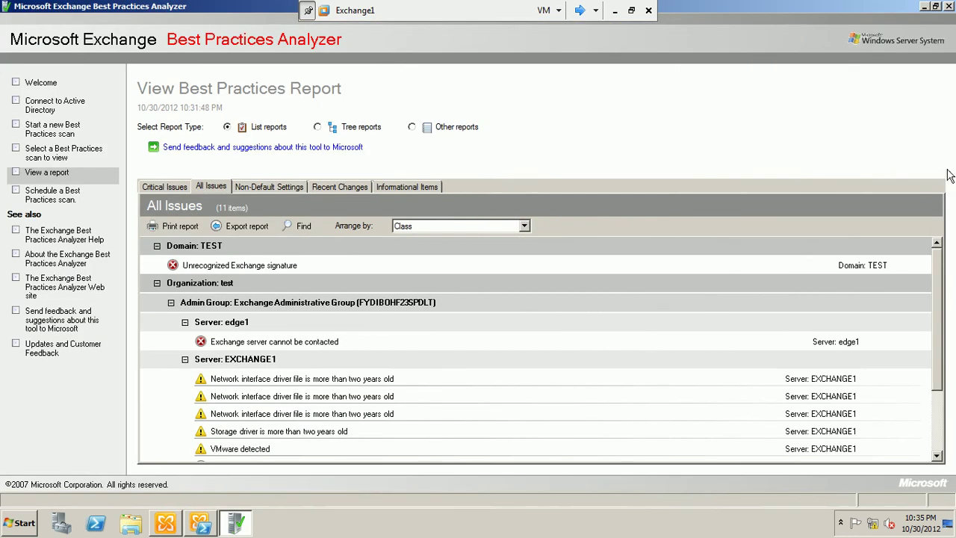
pyautogui.moveTo(940, 263); pyautogui.dragTo(944, 306)
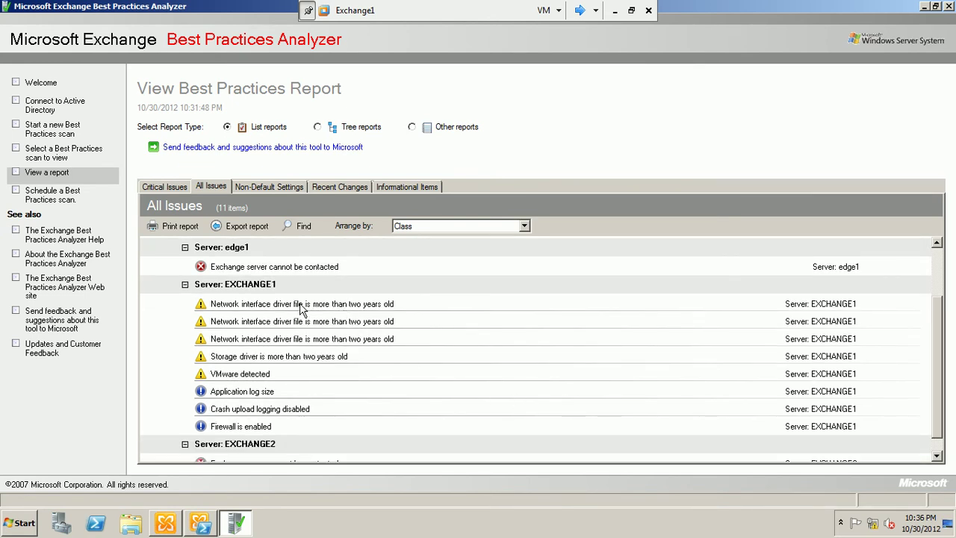
pyautogui.click(364, 306)
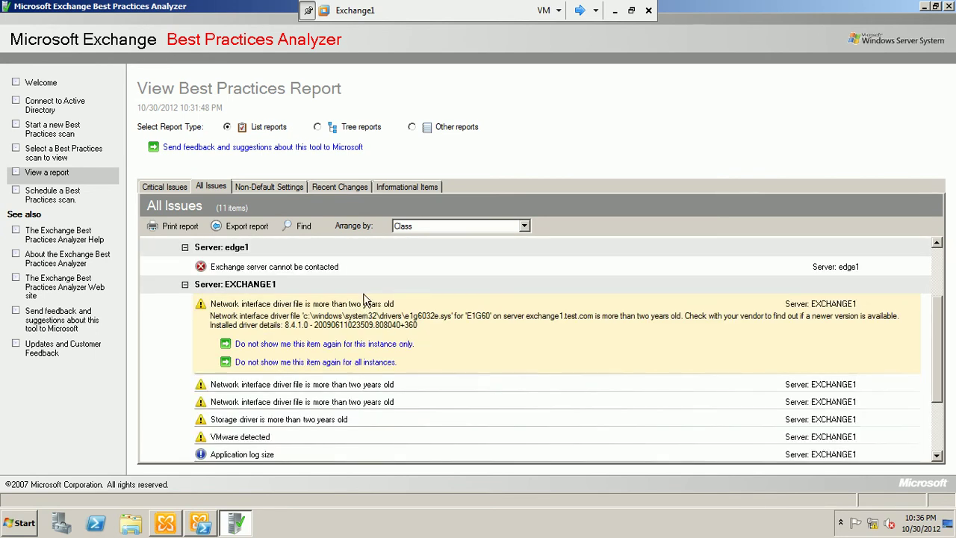
pyautogui.click(185, 285)
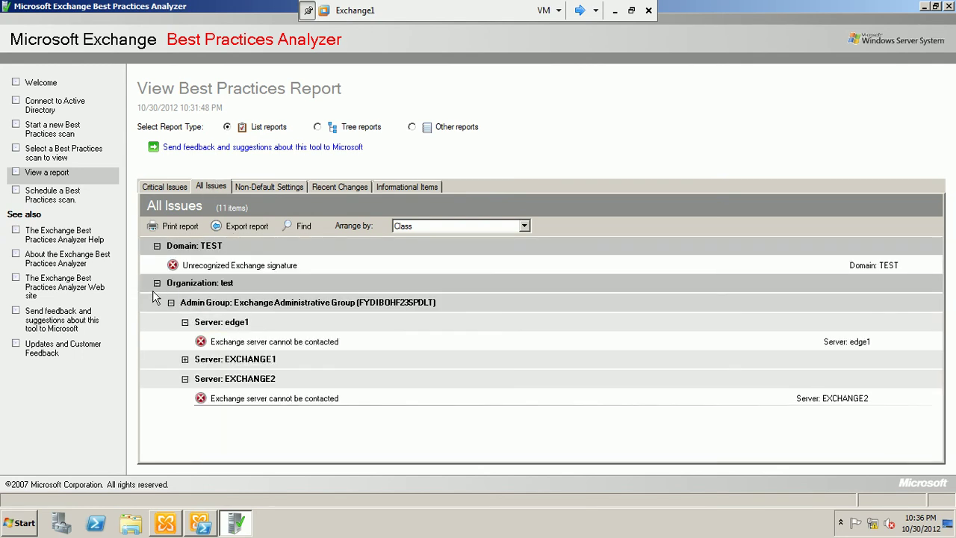
pyautogui.click(157, 283)
pyautogui.click(156, 246)
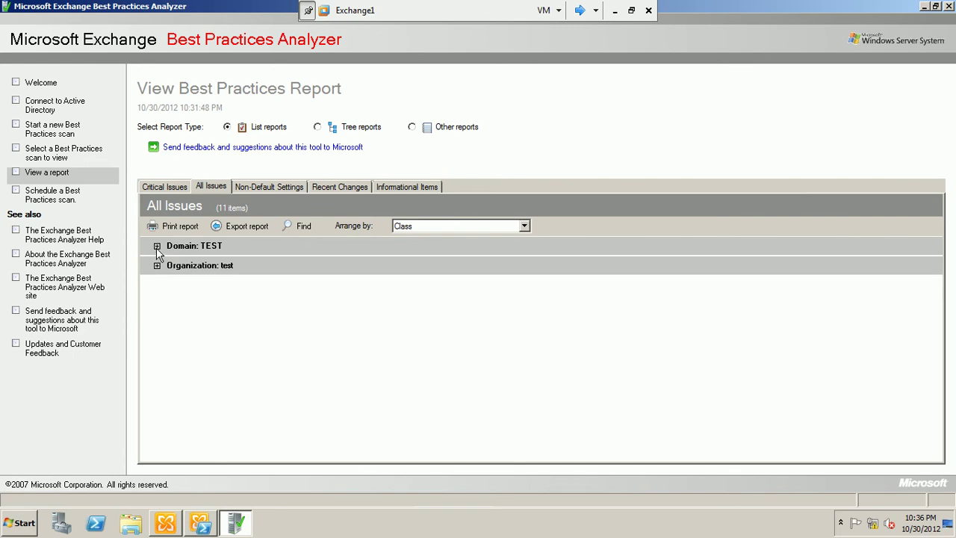
# Toggle Critical and All Issues, then re-expand Domain: TEST, Organization: test and EXCHANGE1 groups
pyautogui.click(166, 187)
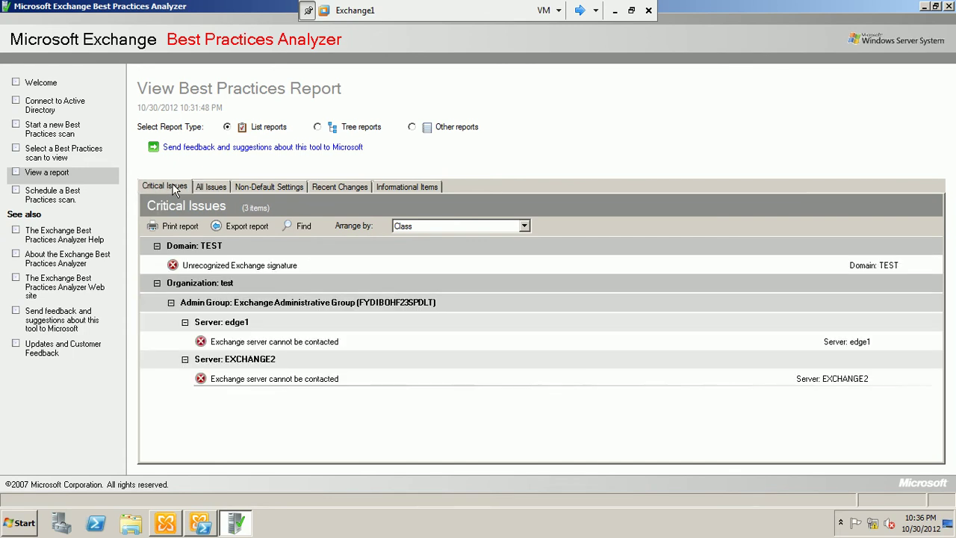
pyautogui.click(198, 186)
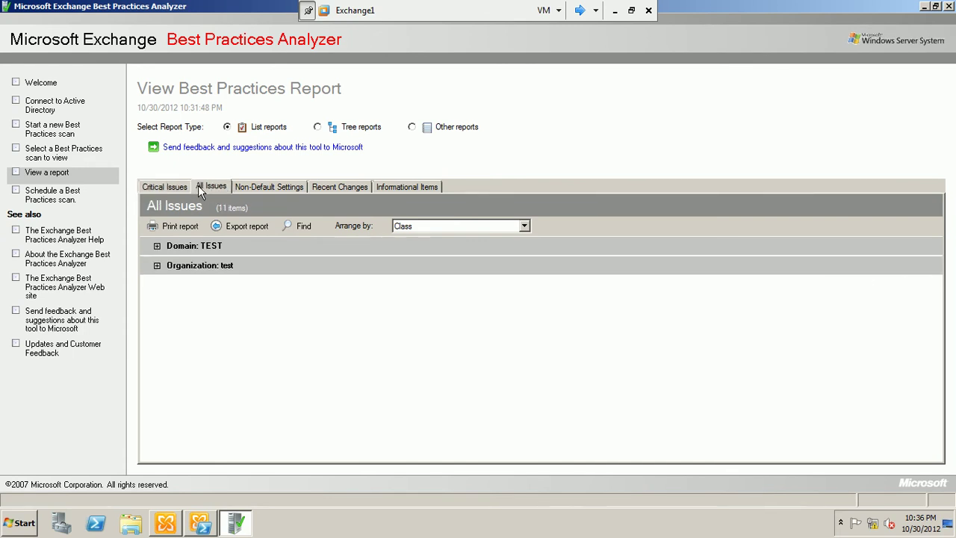
pyautogui.click(157, 246)
pyautogui.click(157, 284)
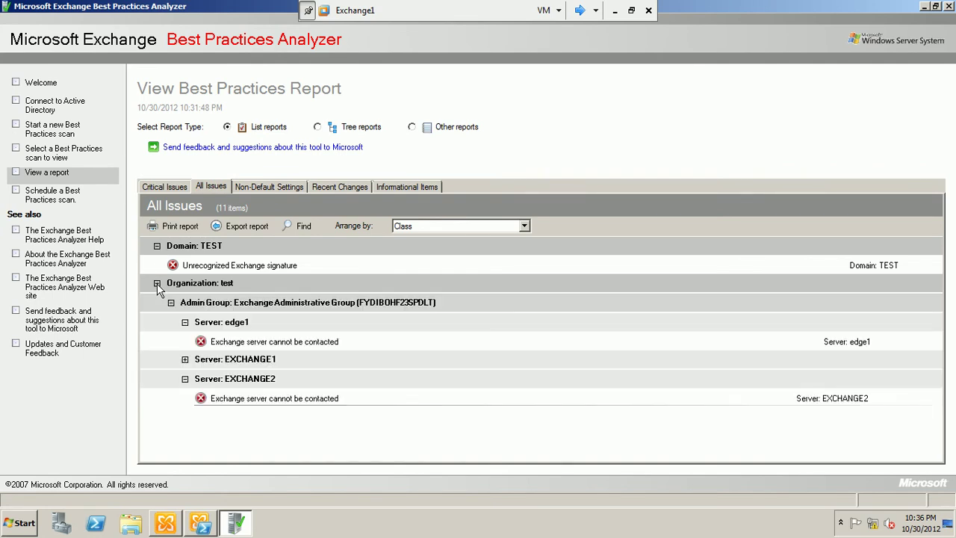
pyautogui.click(184, 359)
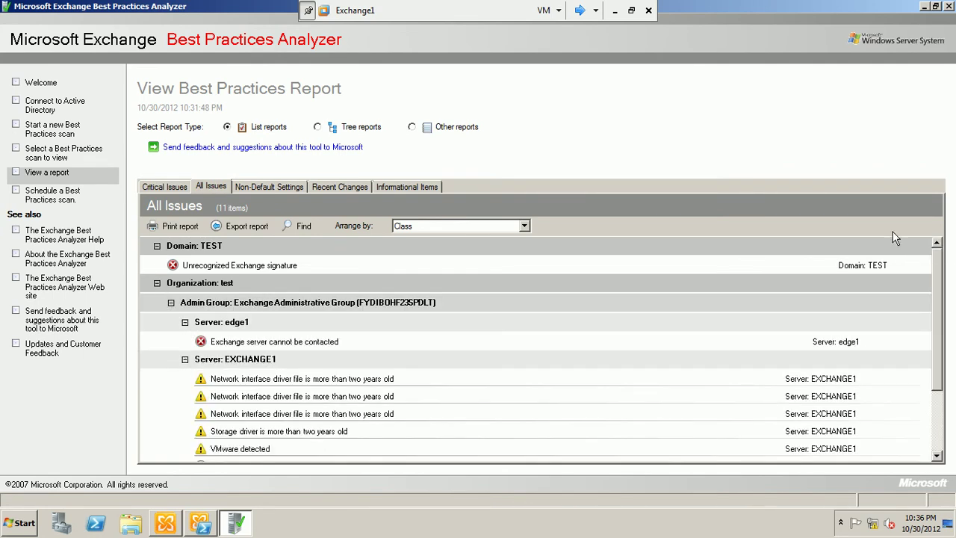
# Read and hide the VMware detected and storage driver warning details for EXCHANGE1
pyautogui.moveTo(938, 254); pyautogui.dragTo(941, 314)
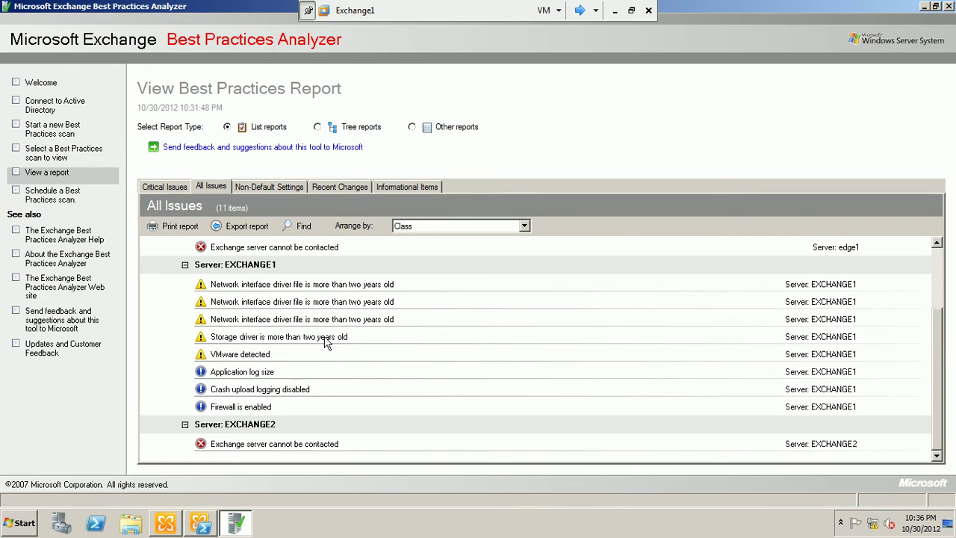
pyautogui.click(262, 357)
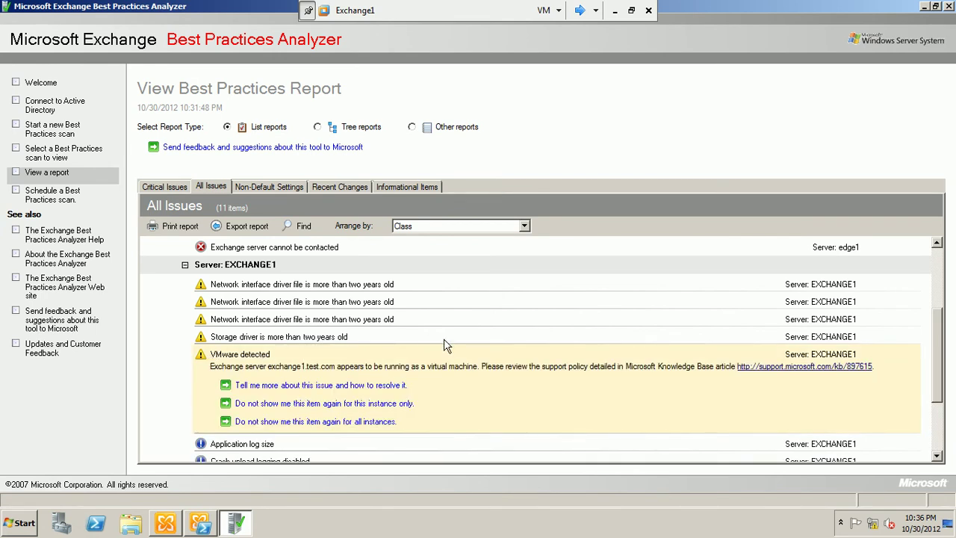
pyautogui.click(215, 358)
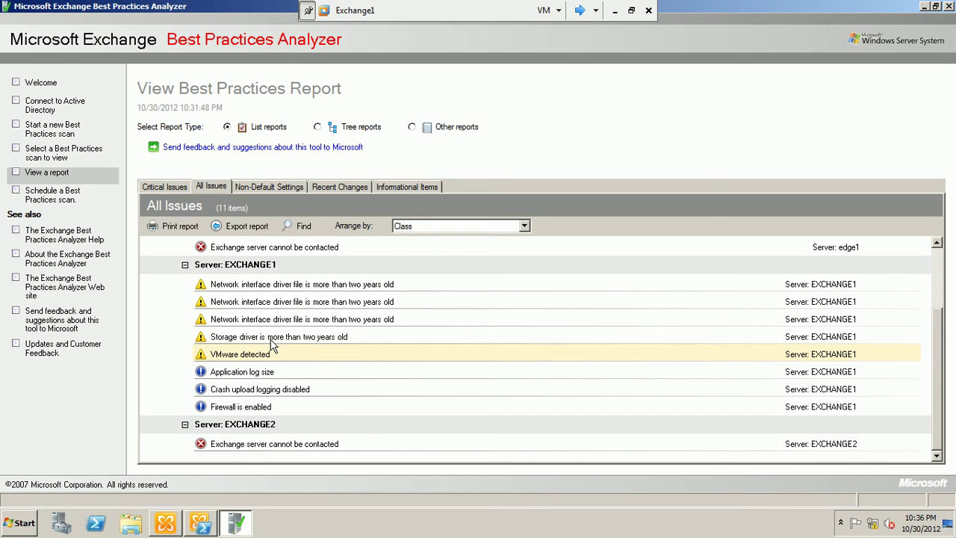
pyautogui.click(272, 340)
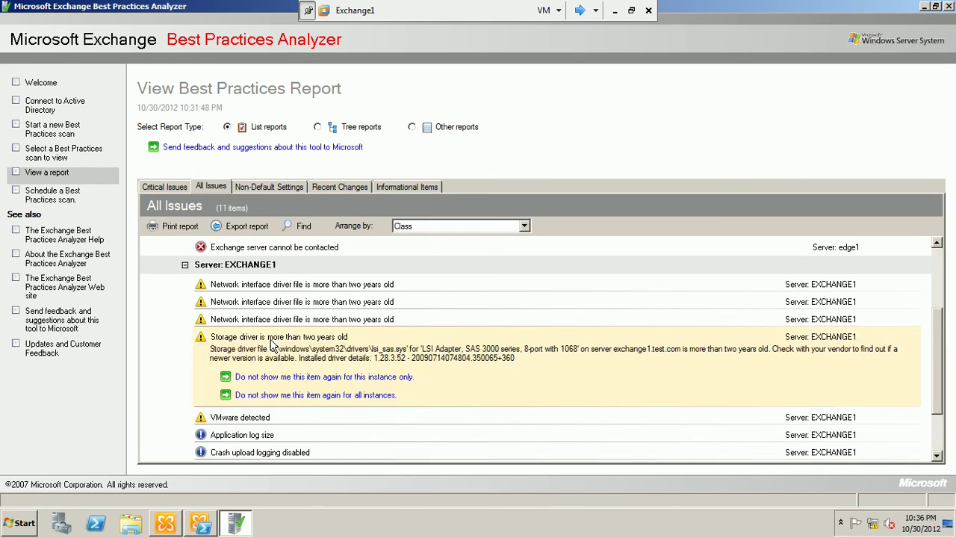
pyautogui.click(272, 342)
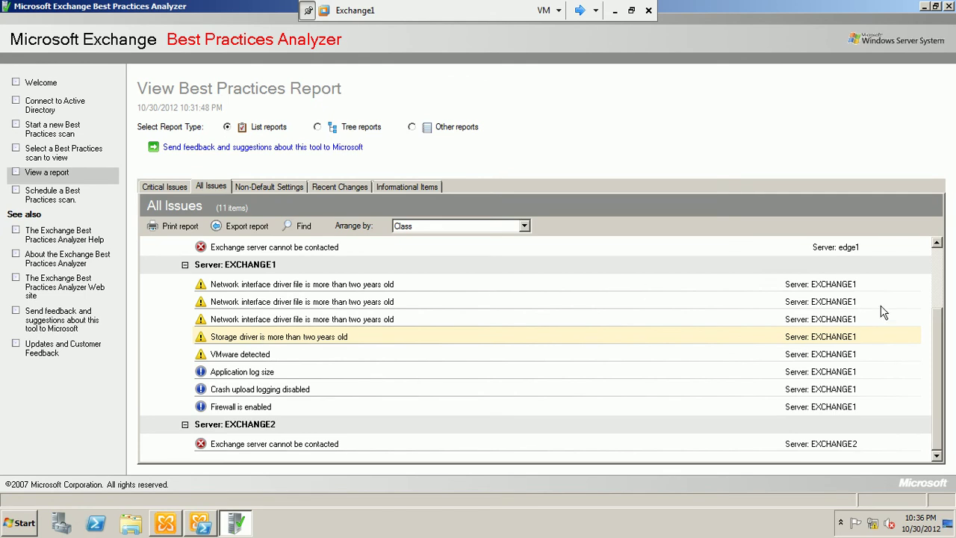
pyautogui.moveTo(941, 349)
pyautogui.mouseDown()
pyautogui.moveTo(941, 286)
pyautogui.moveTo(933, 349)
pyautogui.mouseUp()
# On Critical Issues, read why edge1 cannot be contacted, collapse it, and close the analyzer
pyautogui.click(164, 186)
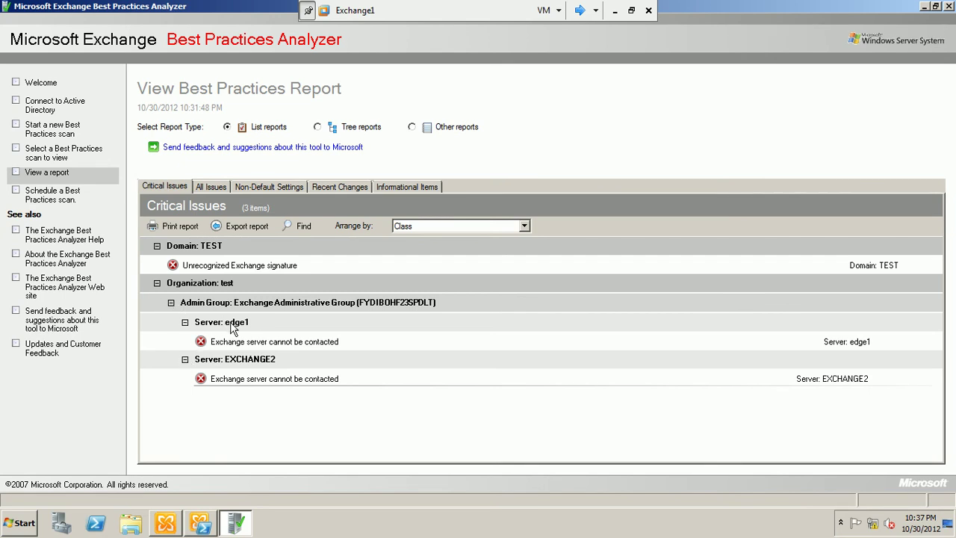
pyautogui.click(318, 345)
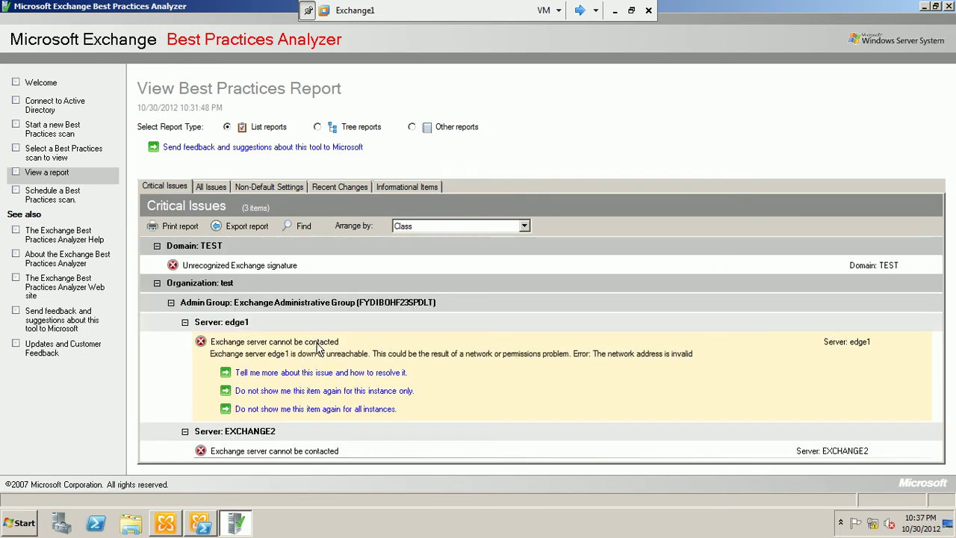
pyautogui.click(185, 321)
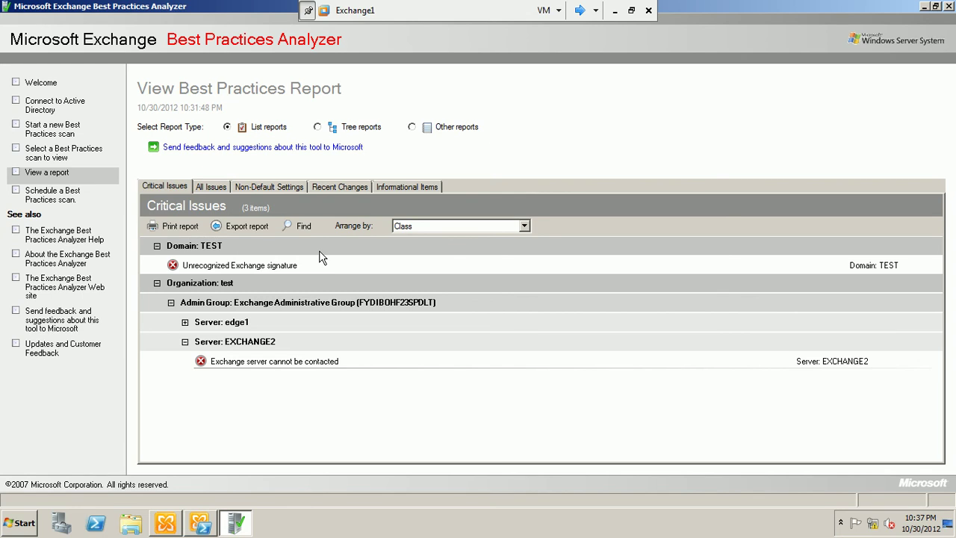
pyautogui.click(949, 7)
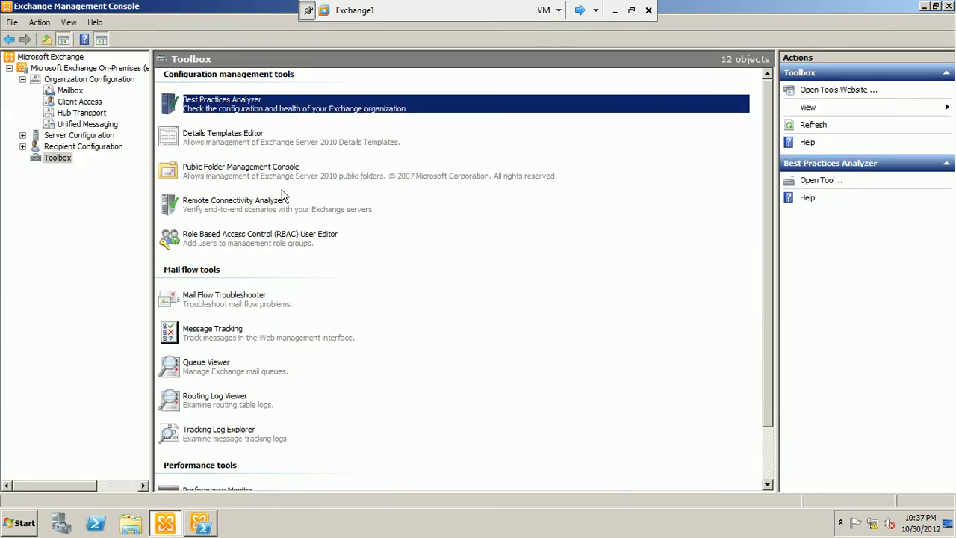
# Launch Remote Connectivity Analyzer, refresh the failed go.microsoft.com page, and close Internet Explorer
pyautogui.click(266, 210)
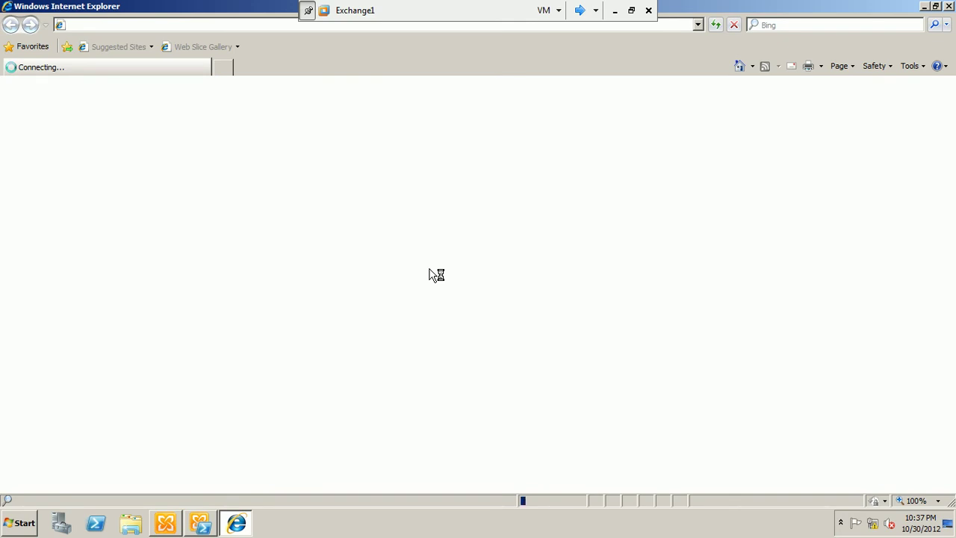
pyautogui.click(631, 10)
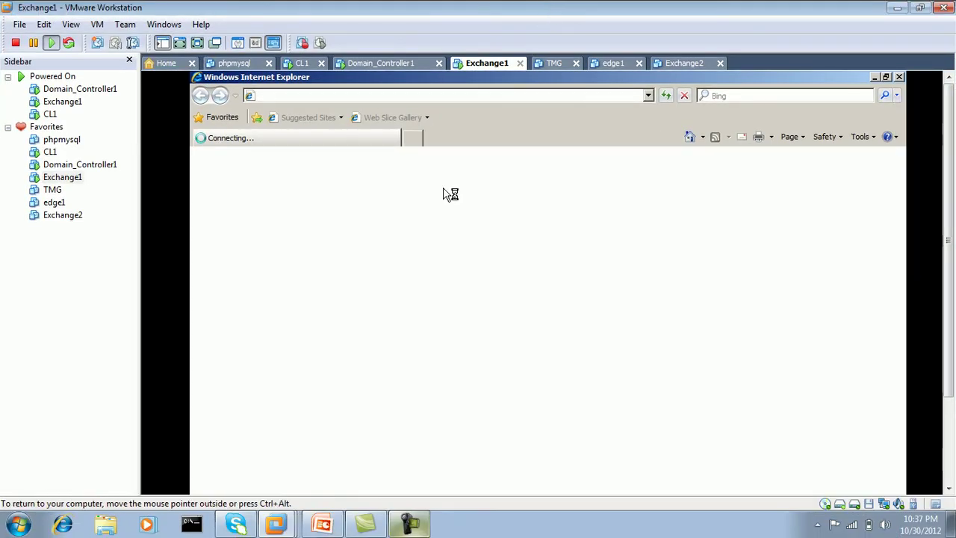
pyautogui.click(409, 523)
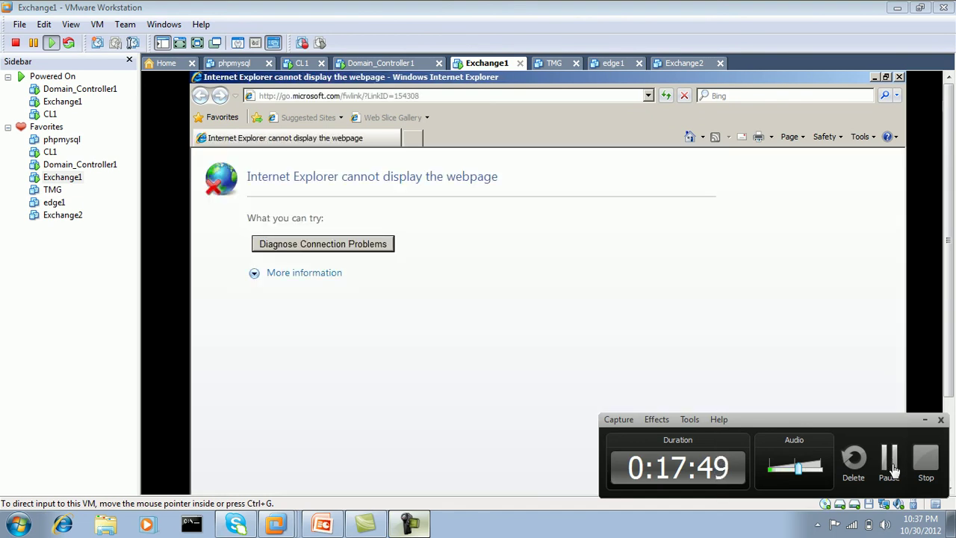
pyautogui.click(889, 459)
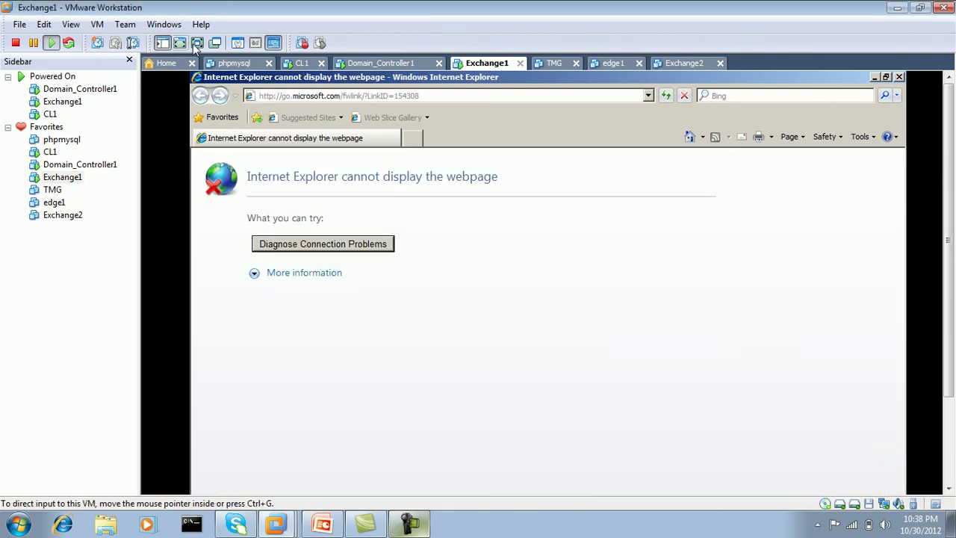
pyautogui.click(197, 43)
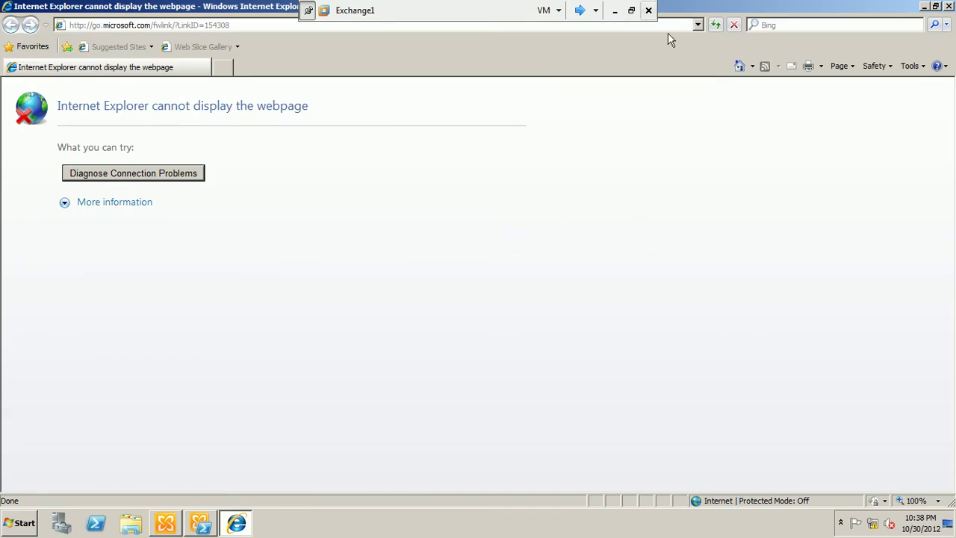
pyautogui.click(720, 25)
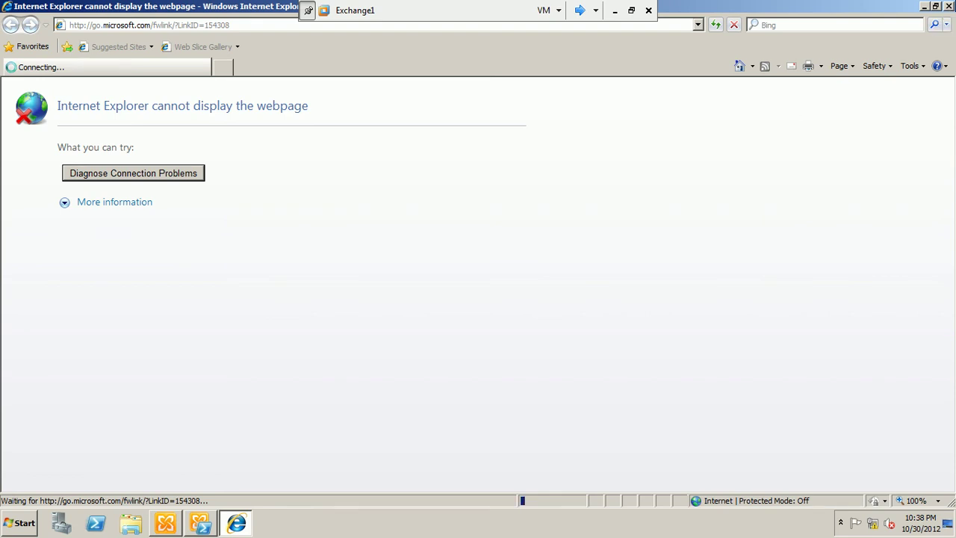
pyautogui.click(949, 6)
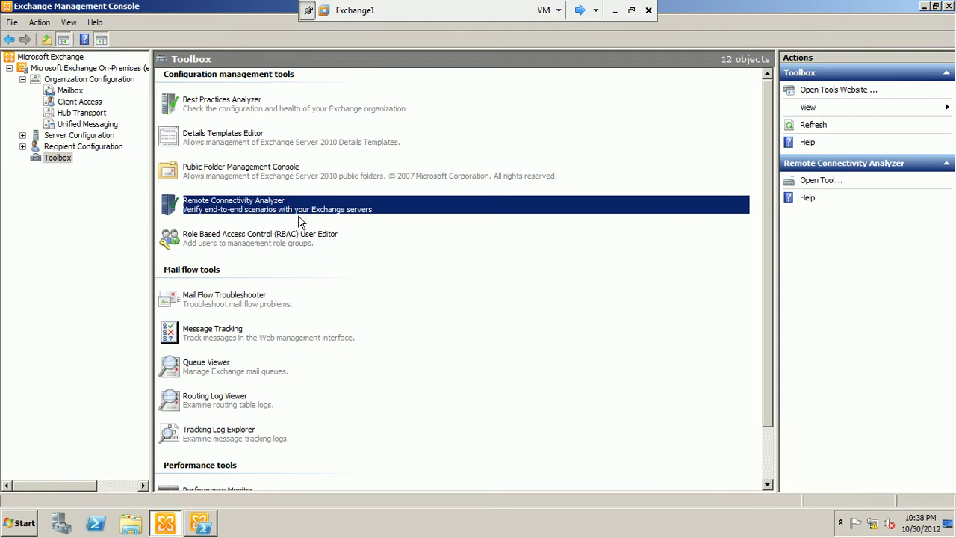
# Launch the Remote Connectivity Analyzer again, close its Internet Explorer window, and scroll the Toolbox down
pyautogui.rightClick(364, 212)
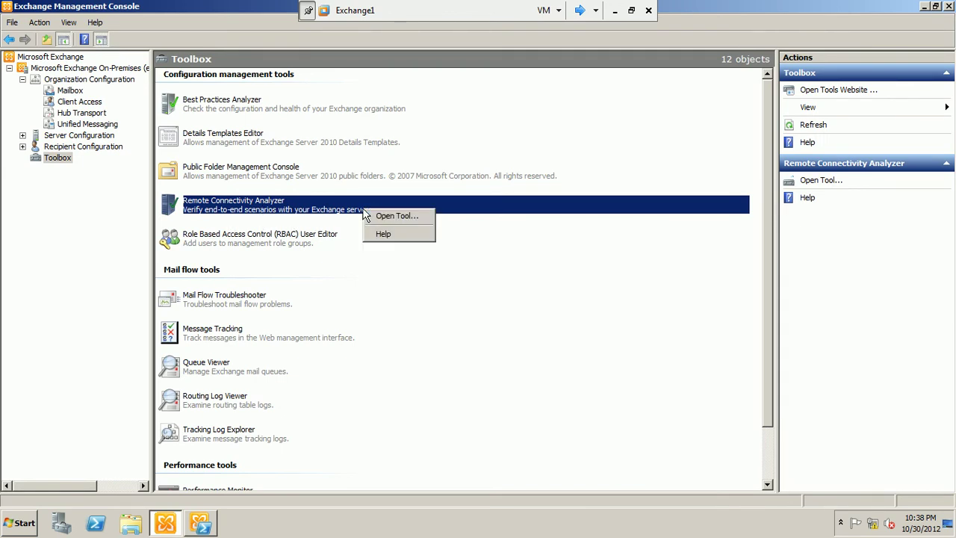
pyautogui.click(377, 216)
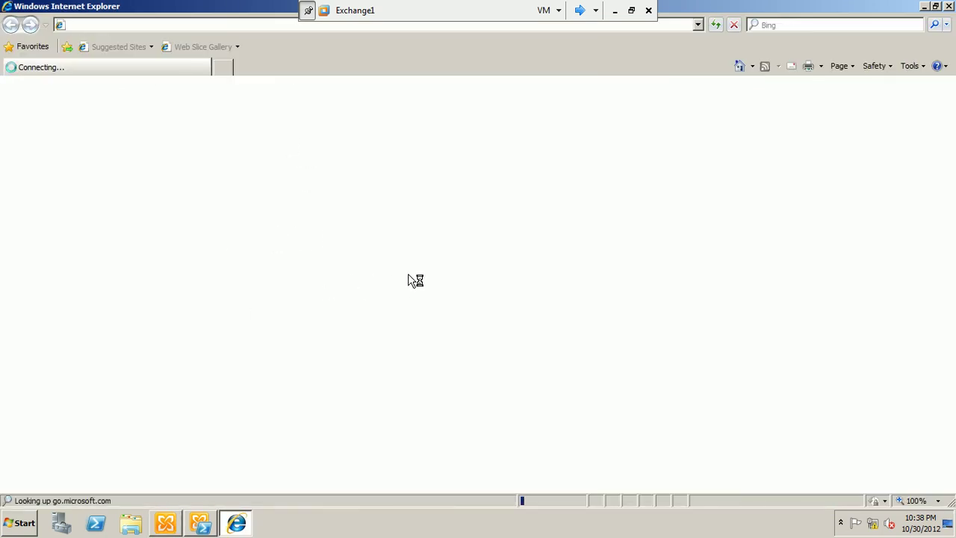
pyautogui.click(952, 6)
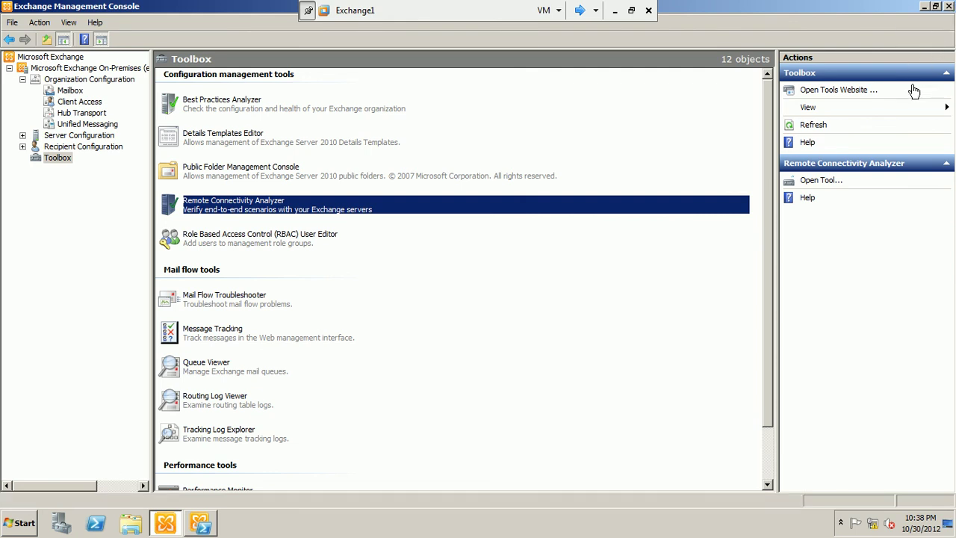
pyautogui.moveTo(765, 157); pyautogui.dragTo(760, 210)
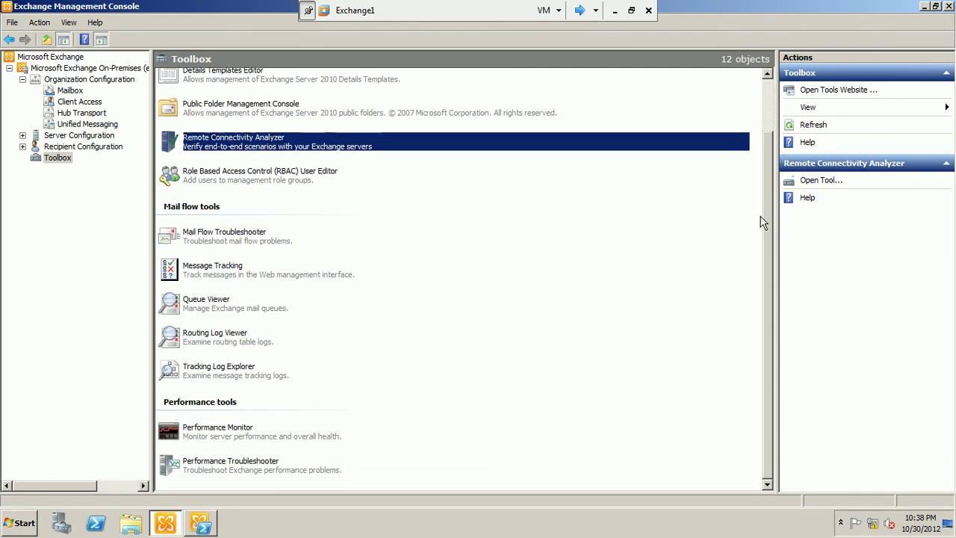
# Start the Performance Troubleshooter, declining the customer experience improvement program, and reach its welcome screen
pyautogui.click(252, 470)
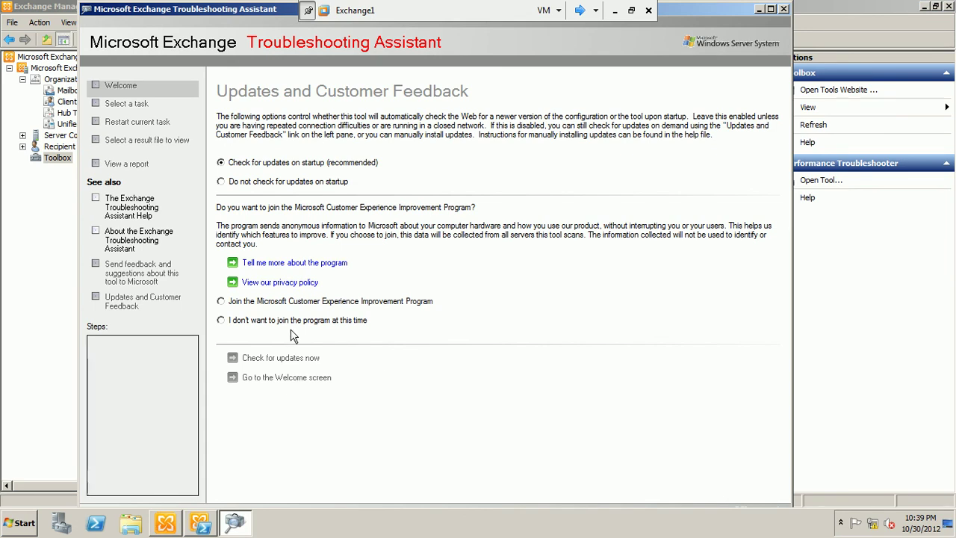
pyautogui.click(221, 321)
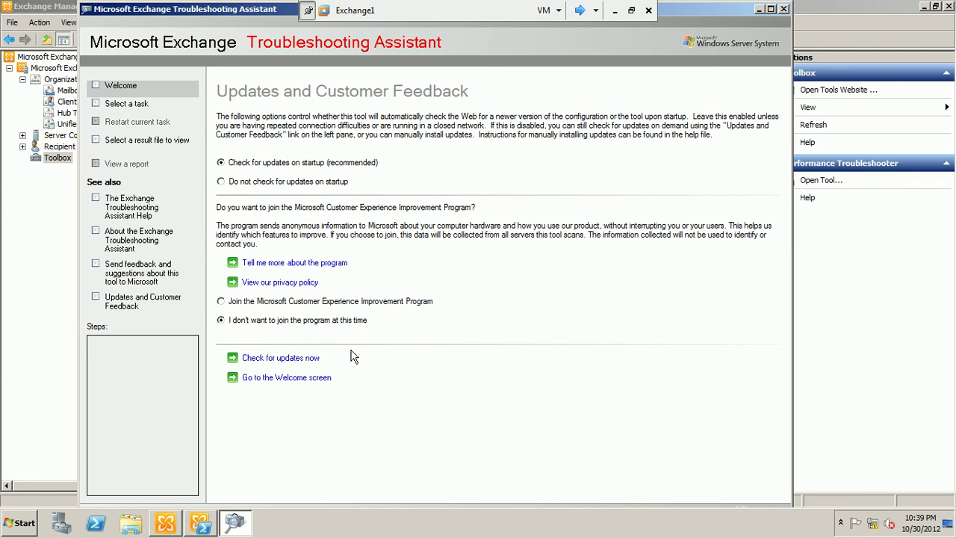
pyautogui.click(261, 378)
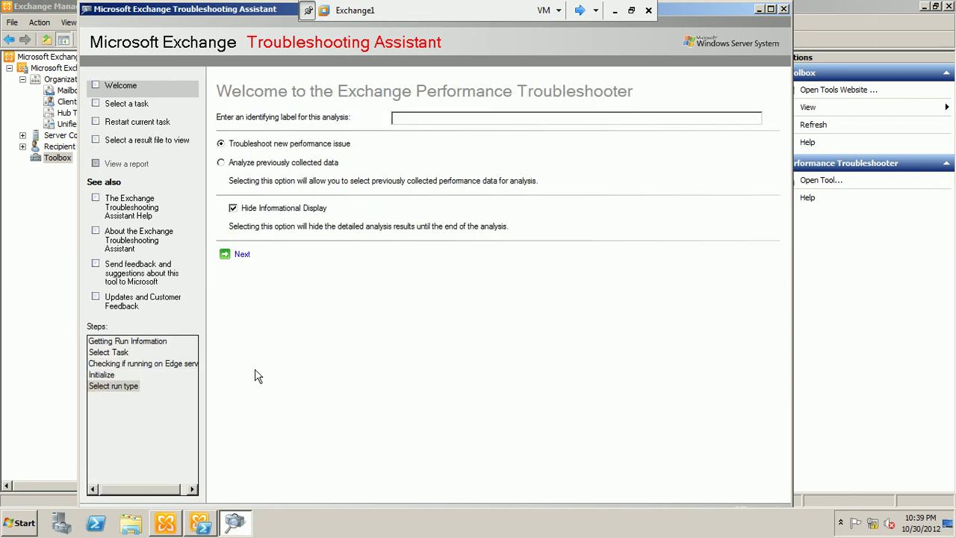
# Set up a new Outlook delays performance run against server exchange1 and start data collection
pyautogui.click(242, 254)
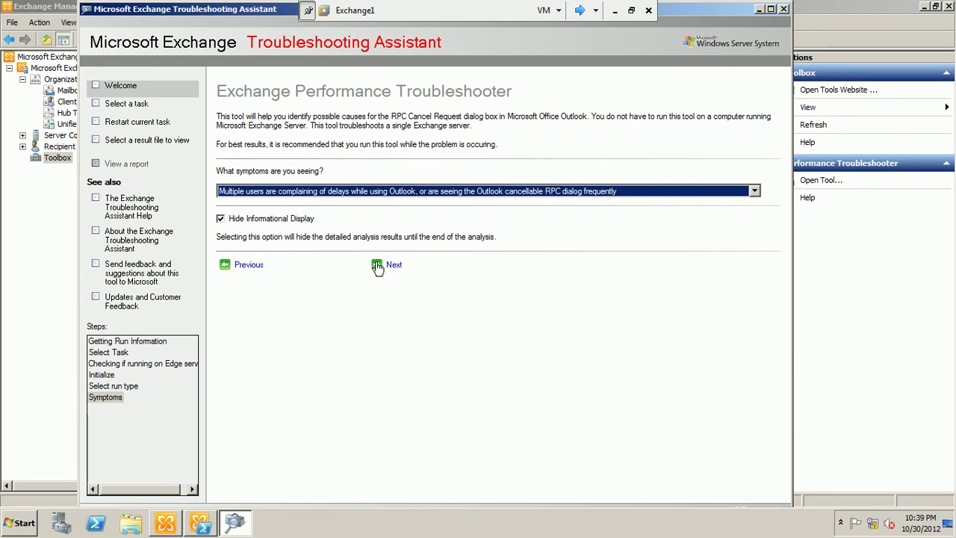
pyautogui.click(385, 265)
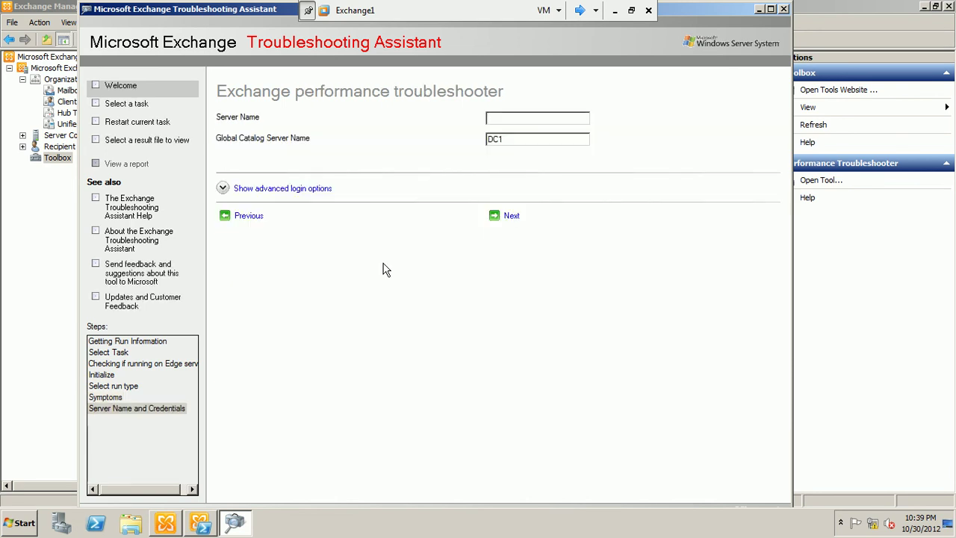
pyautogui.click(495, 216)
pyautogui.click(380, 144)
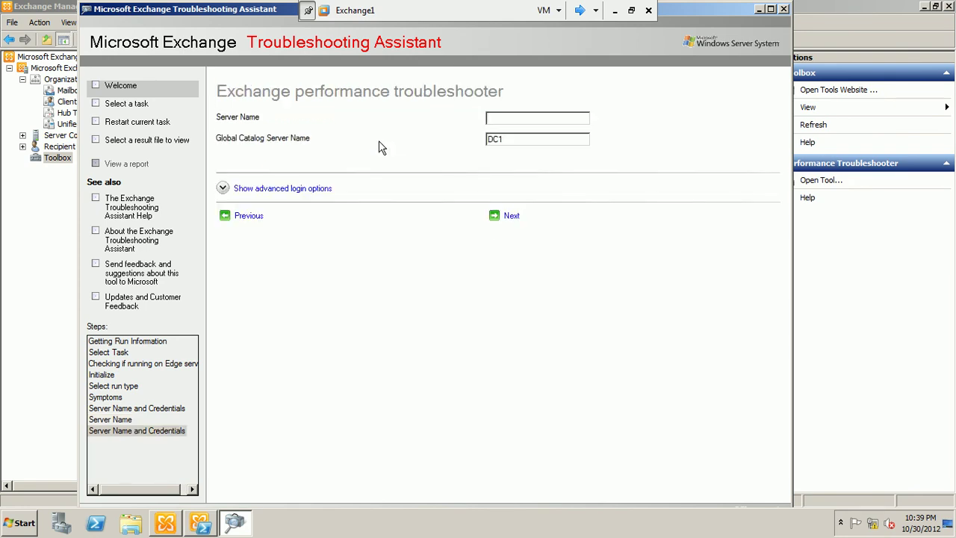
pyautogui.write('exchanger')
pyautogui.write('e1')
pyautogui.click(513, 215)
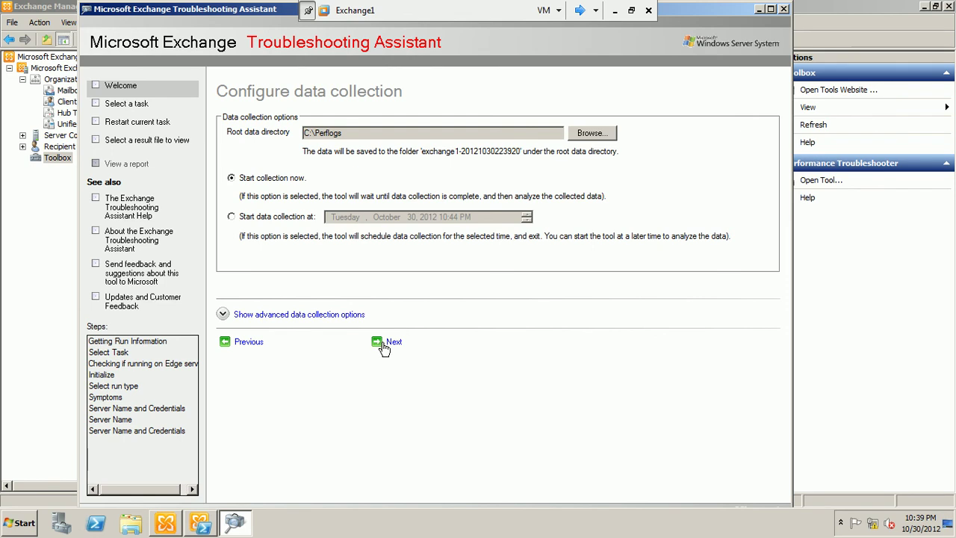
pyautogui.click(390, 342)
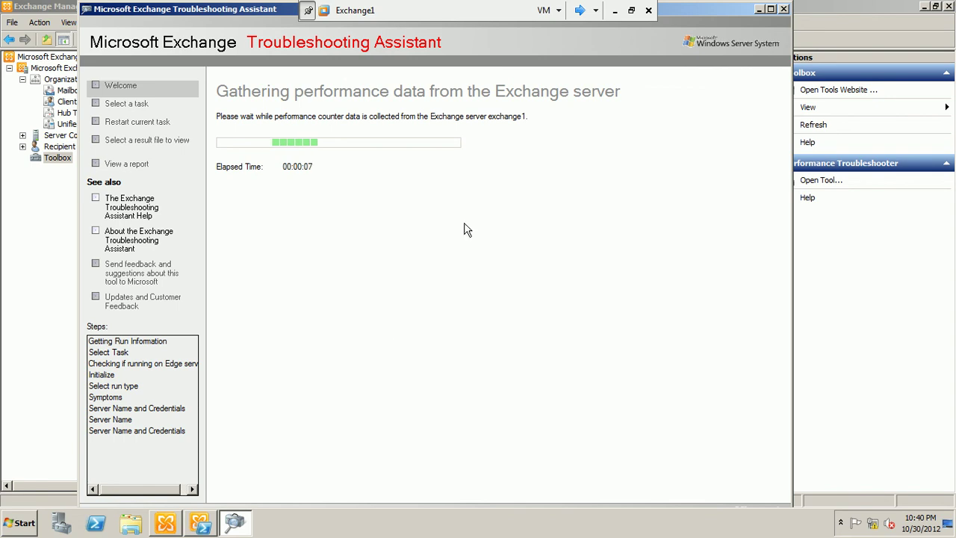
# Leave full-screen VM view and open the finished report's overview of errors and informational messages
pyautogui.click(629, 15)
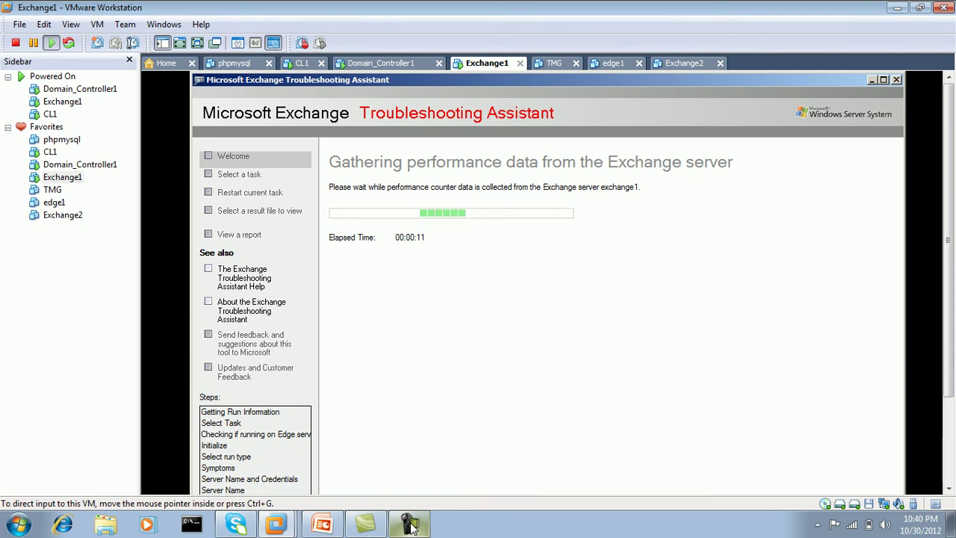
pyautogui.click(409, 524)
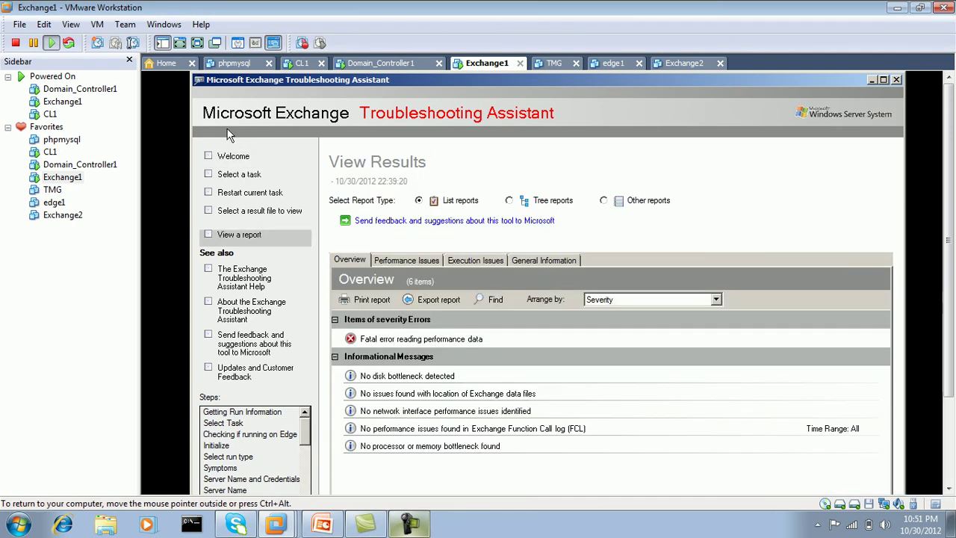
# Return the VM to full screen, reposition the assistant window, and view the Performance Issues tab
pyautogui.click(197, 43)
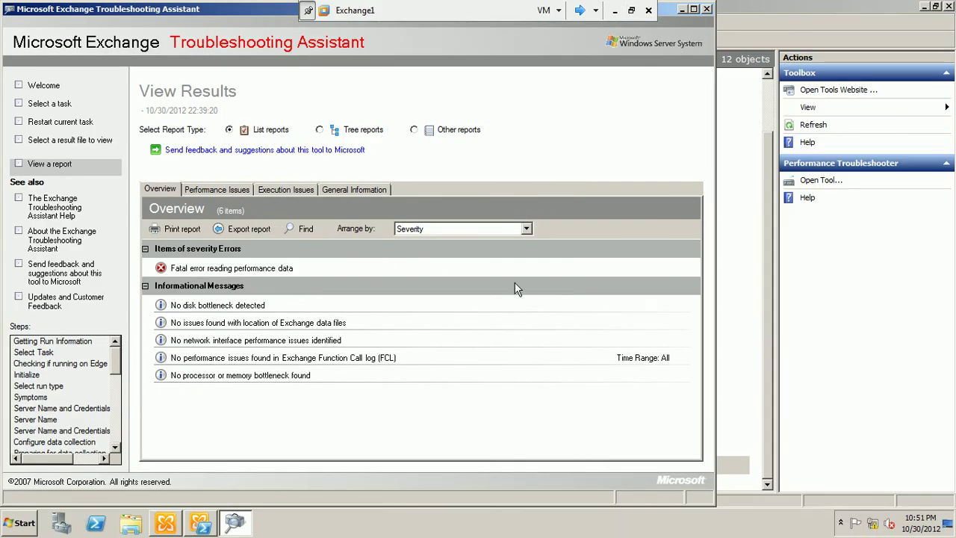
pyautogui.moveTo(661, 14); pyautogui.dragTo(725, 28)
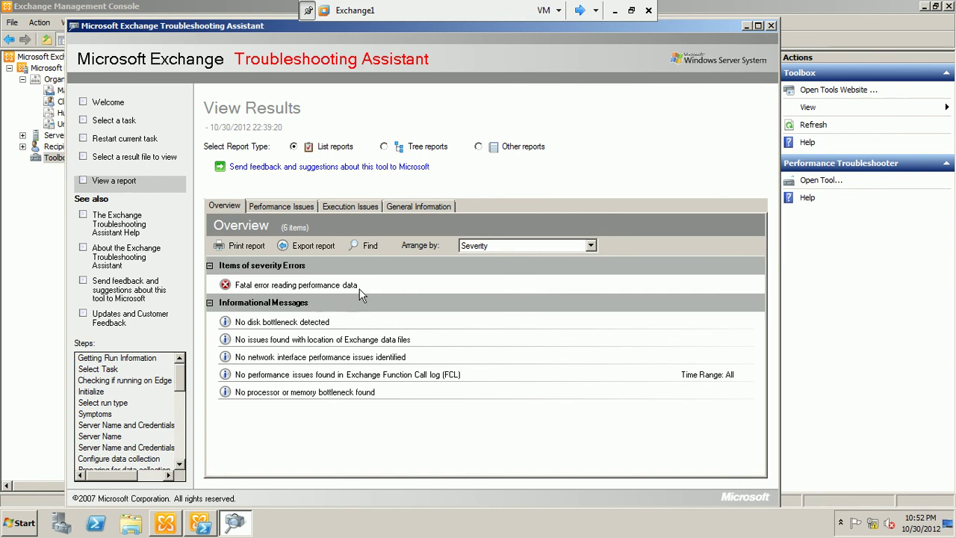
pyautogui.click(257, 206)
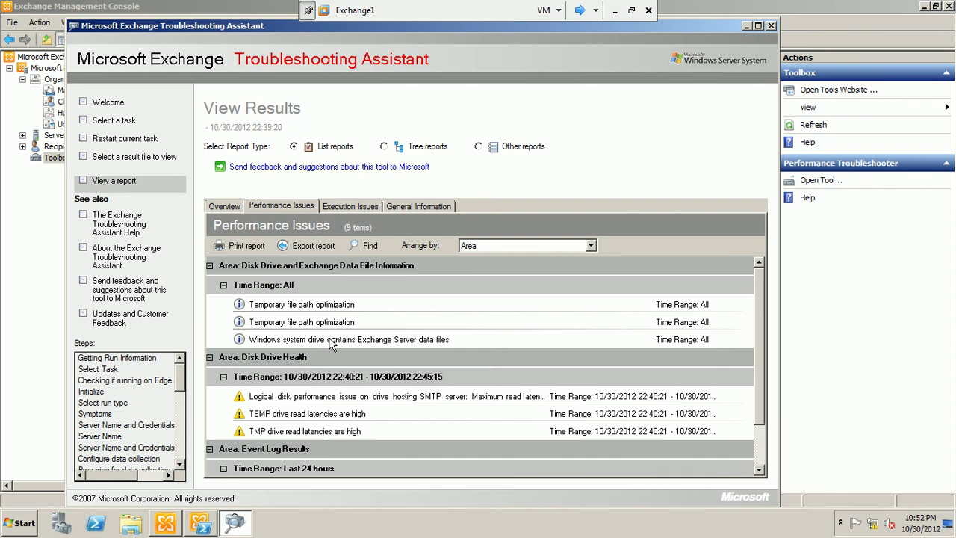
# Review Execution Issues and General Information, expanding the logical disk C: and E: entries, then close the assistant
pyautogui.click(338, 209)
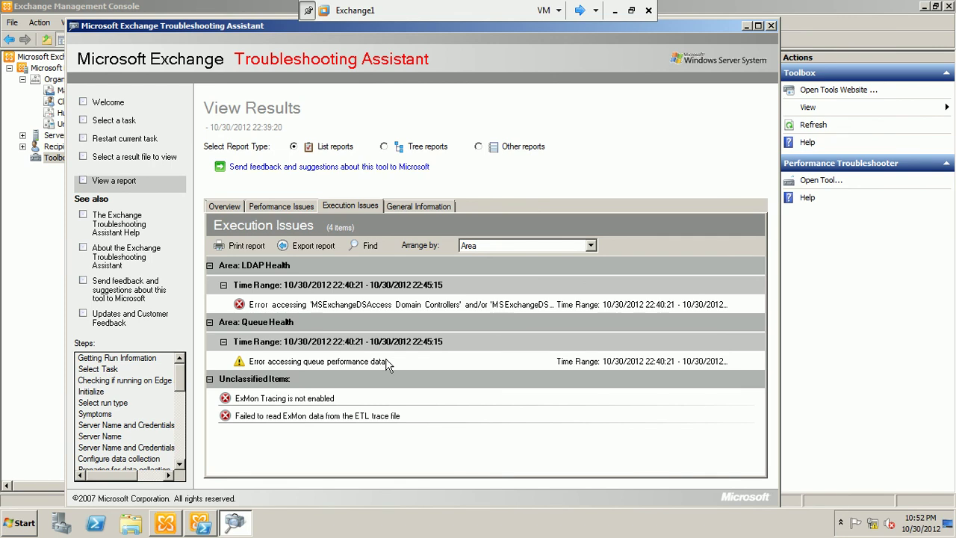
pyautogui.click(415, 206)
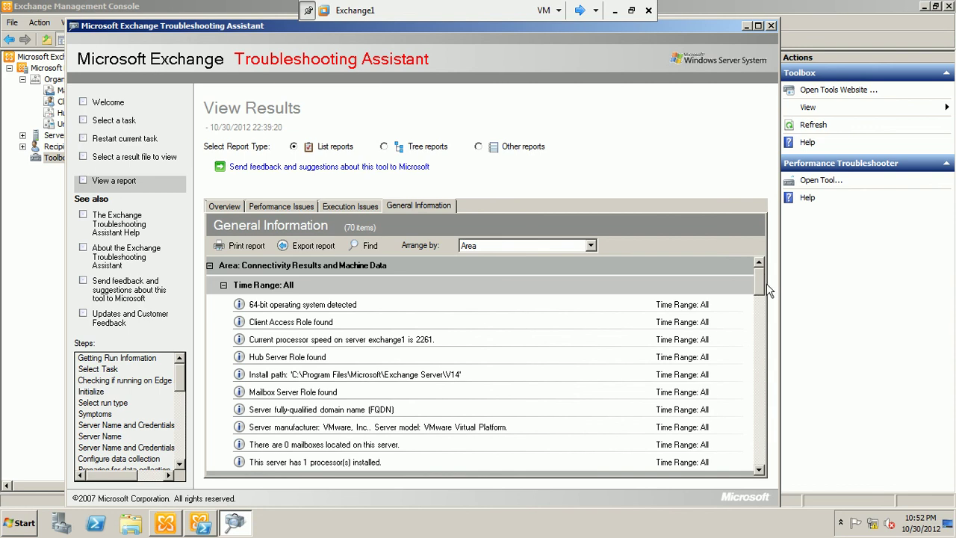
pyautogui.moveTo(763, 280); pyautogui.dragTo(762, 320)
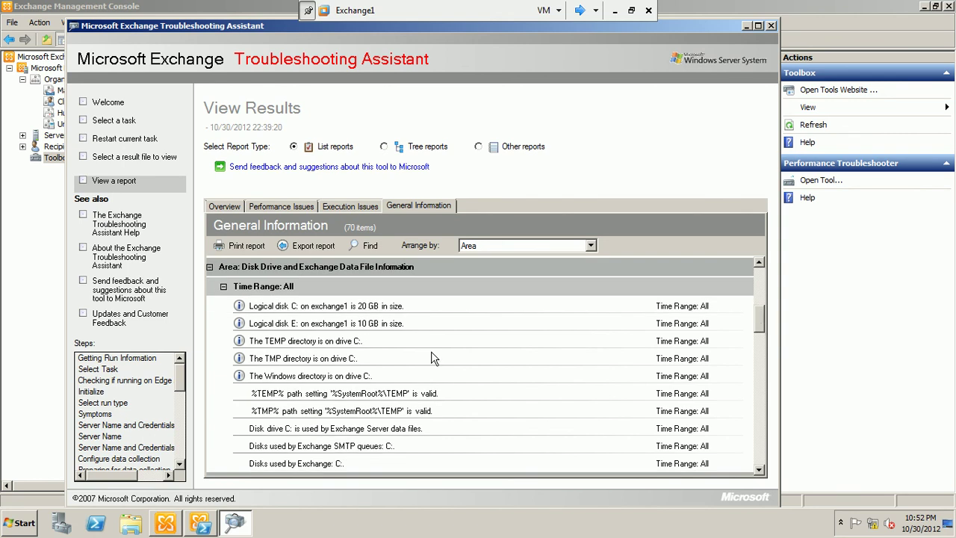
pyautogui.click(389, 309)
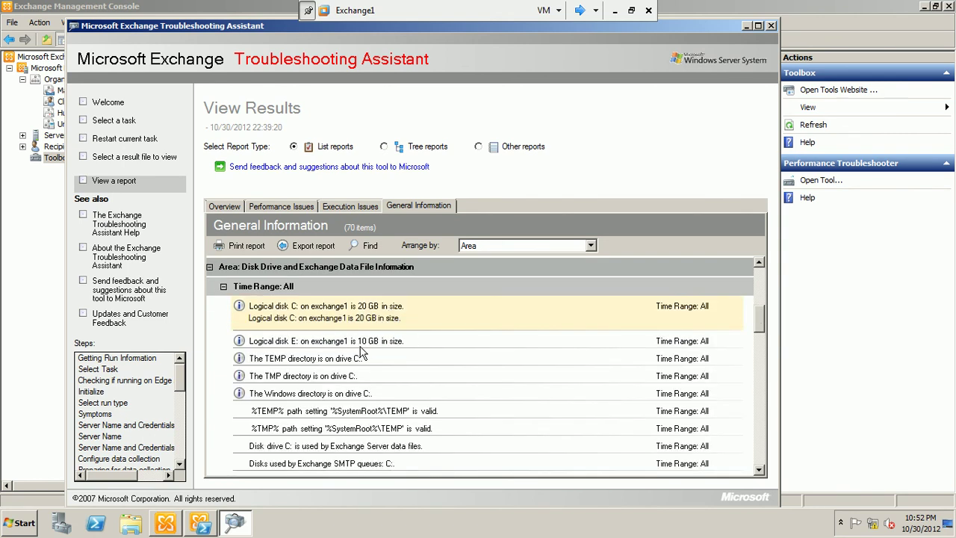
pyautogui.click(363, 342)
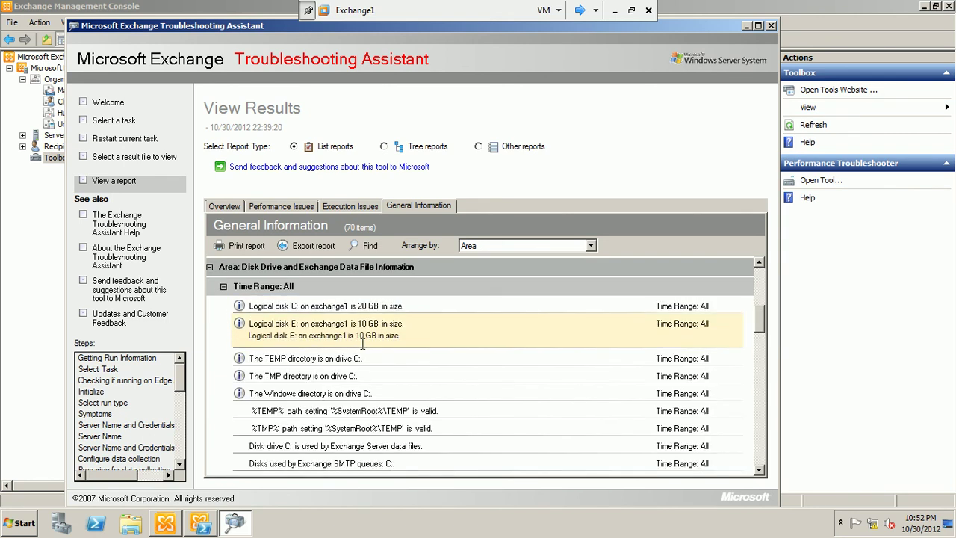
pyautogui.moveTo(762, 320); pyautogui.dragTo(762, 347)
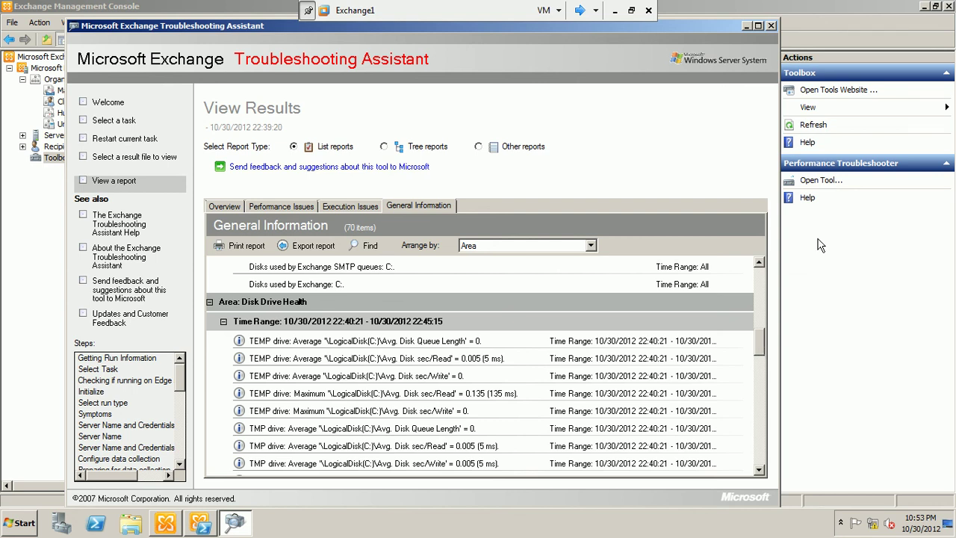
pyautogui.click(771, 26)
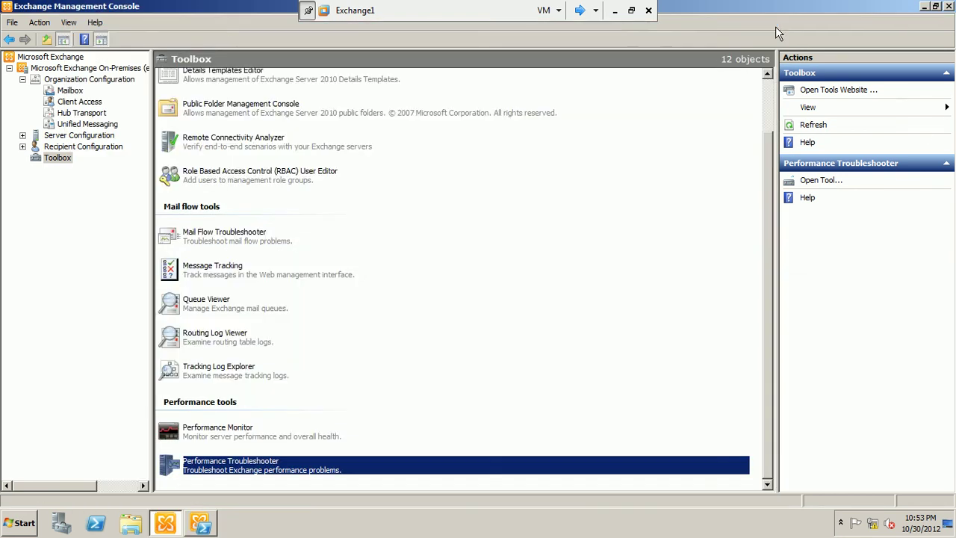
pyautogui.click(77, 91)
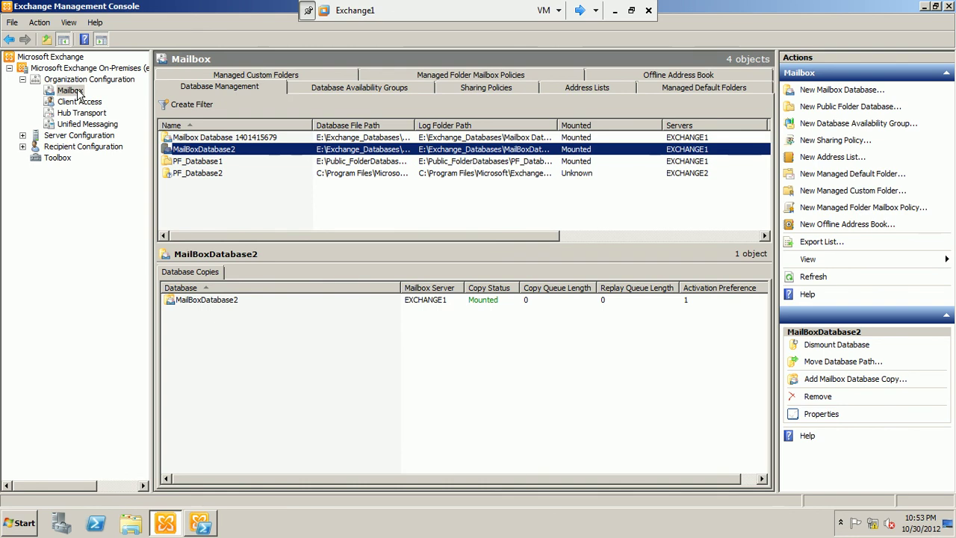
pyautogui.click(78, 83)
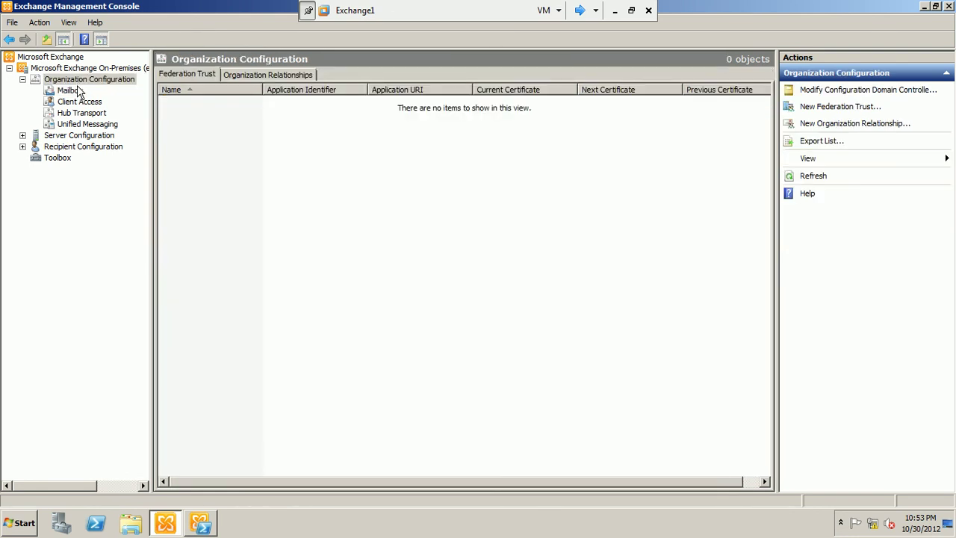
pyautogui.click(77, 91)
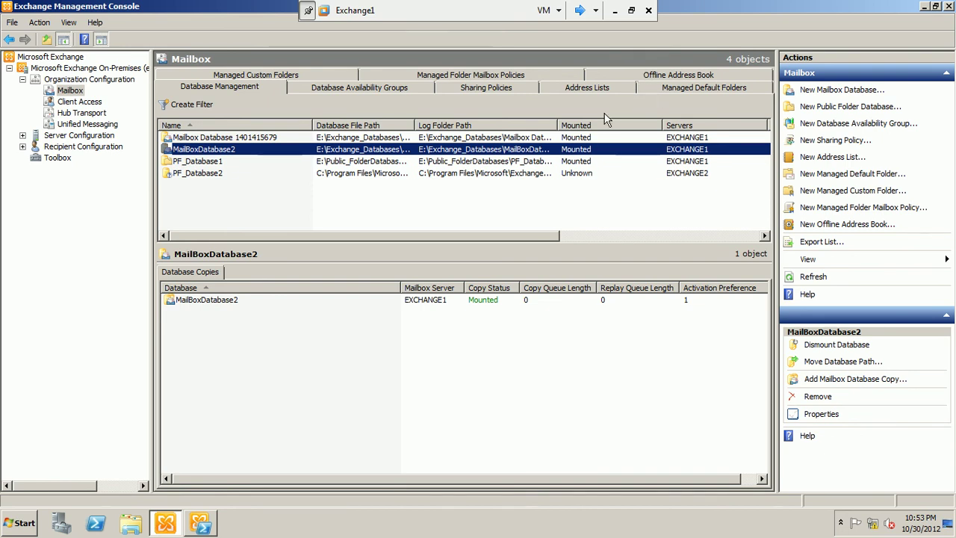
pyautogui.click(217, 138)
pyautogui.click(24, 135)
# Open Manage Diagnostic Logging Properties for the EXCHANGE1 mailbox server
pyautogui.click(70, 148)
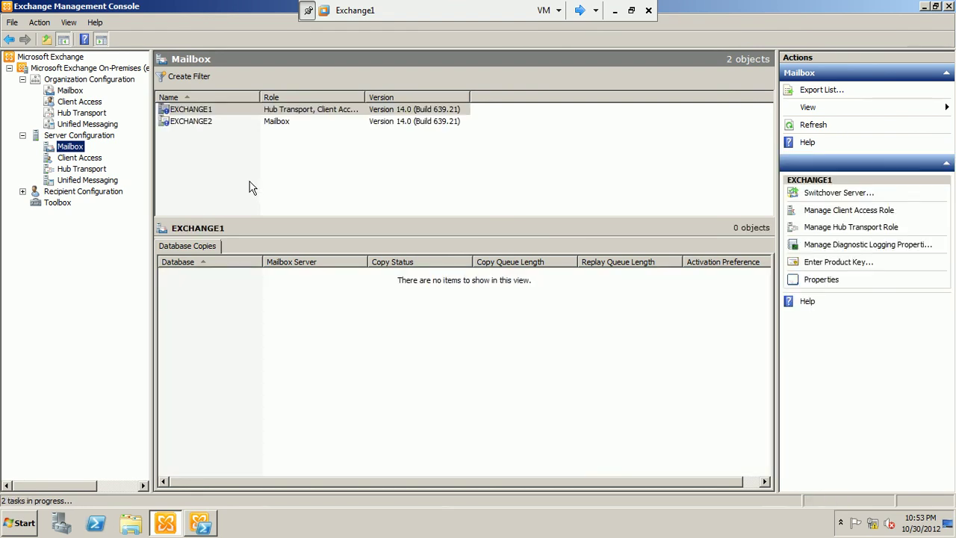
pyautogui.click(209, 112)
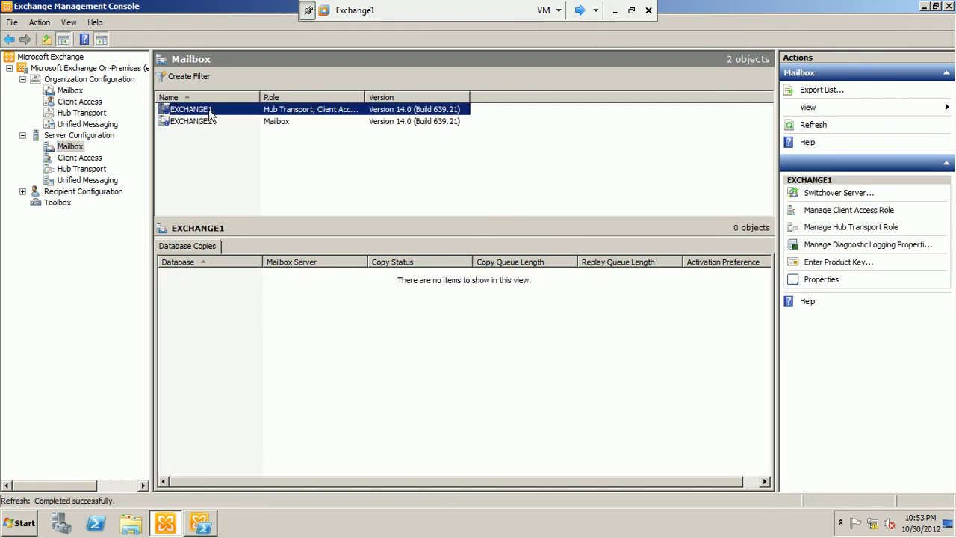
pyautogui.rightClick(210, 111)
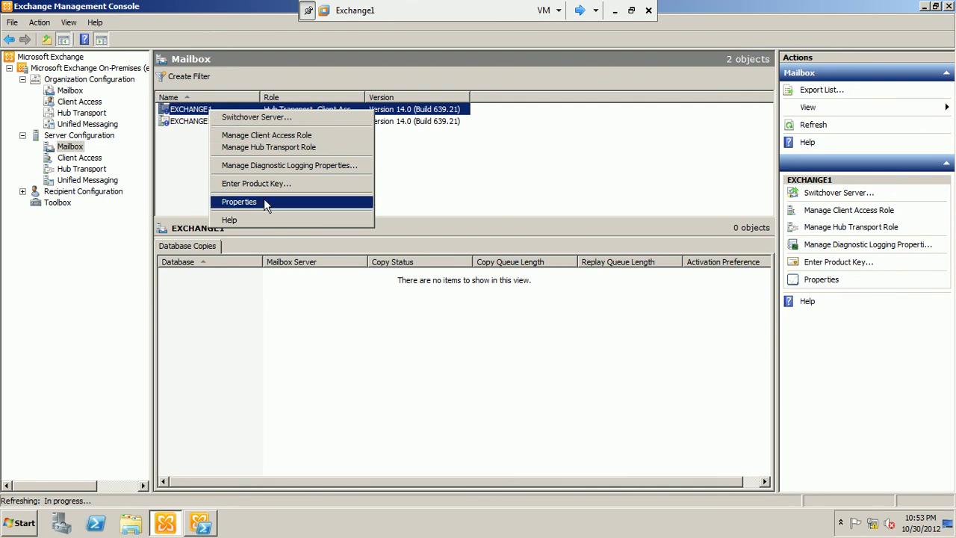
pyautogui.click(315, 166)
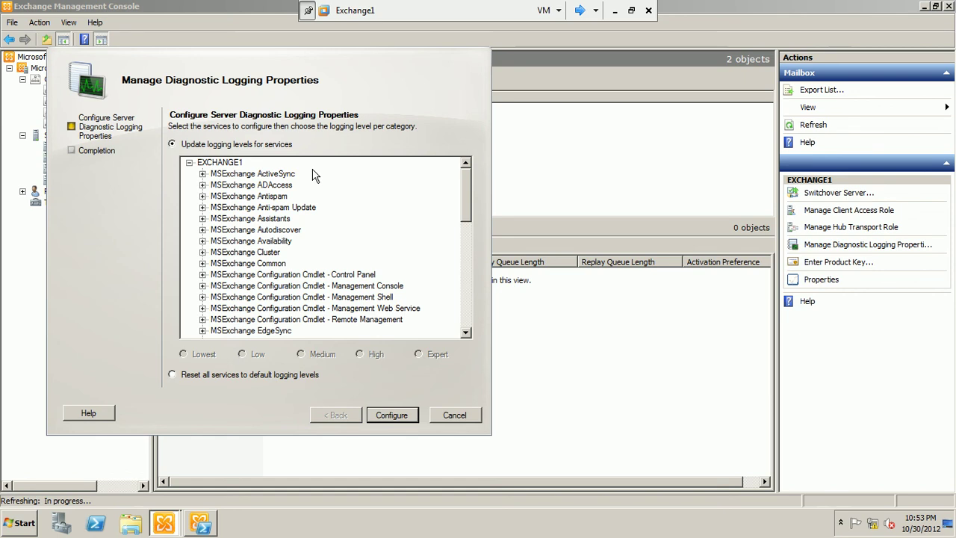
# Browse the ActiveSync, ADAccess, Cluster and Common > Configuration logging categories, then cancel the wizard unchanged
pyautogui.click(286, 176)
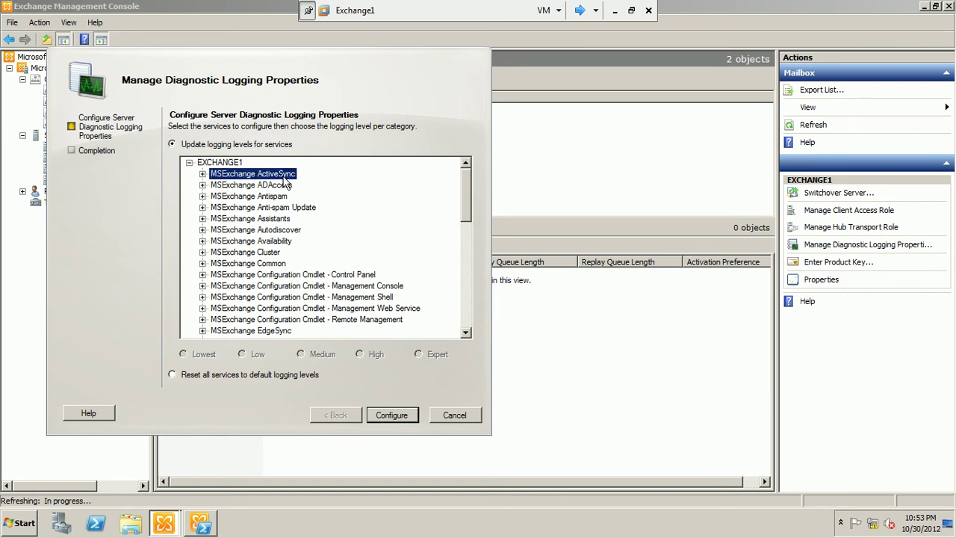
pyautogui.click(202, 185)
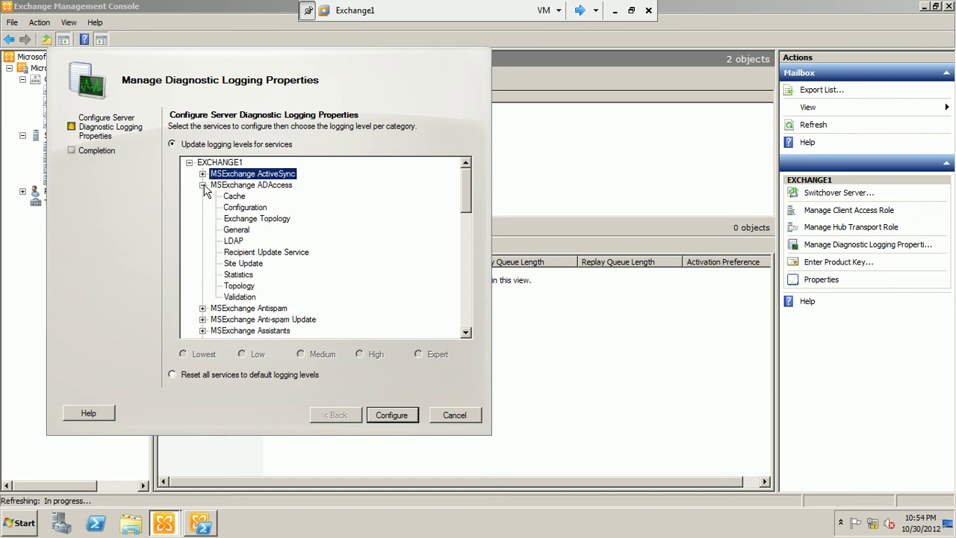
pyautogui.click(202, 185)
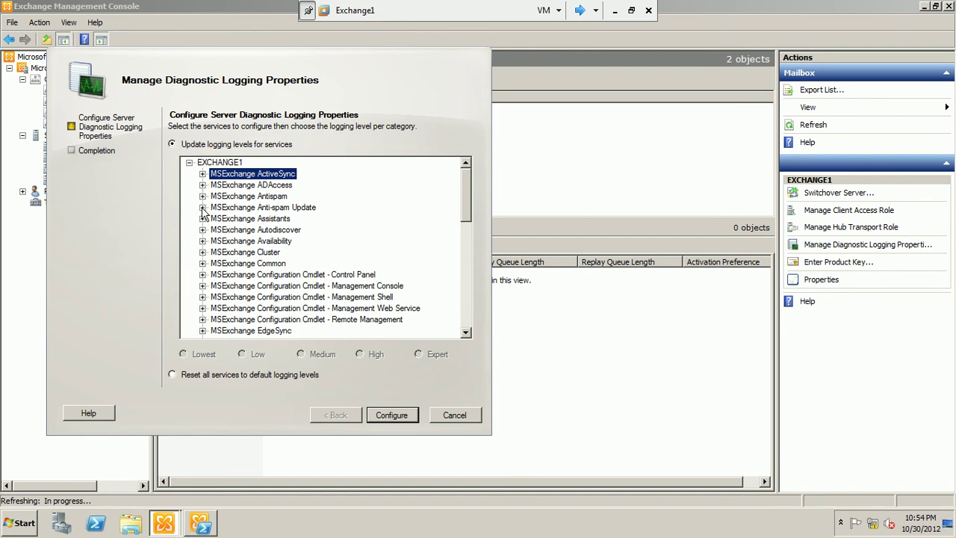
pyautogui.click(202, 252)
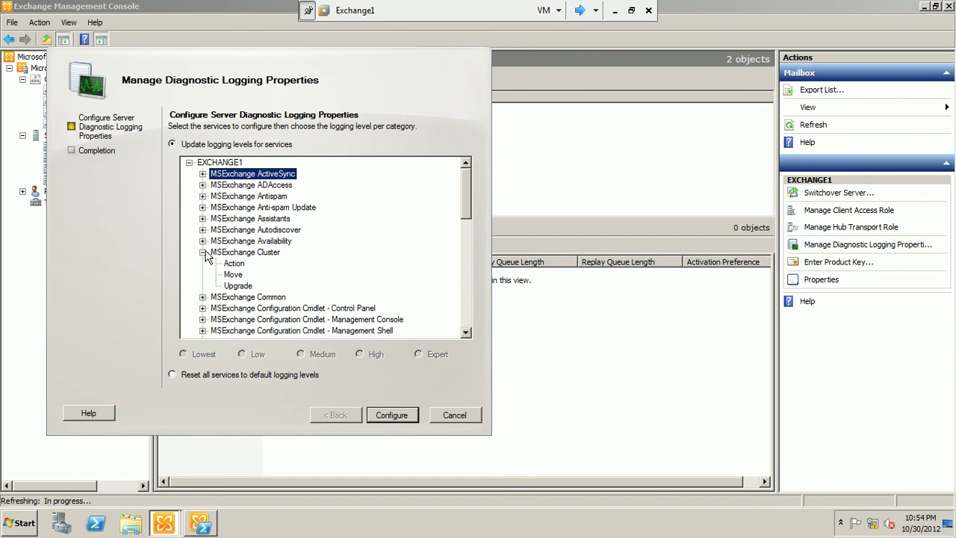
pyautogui.click(203, 252)
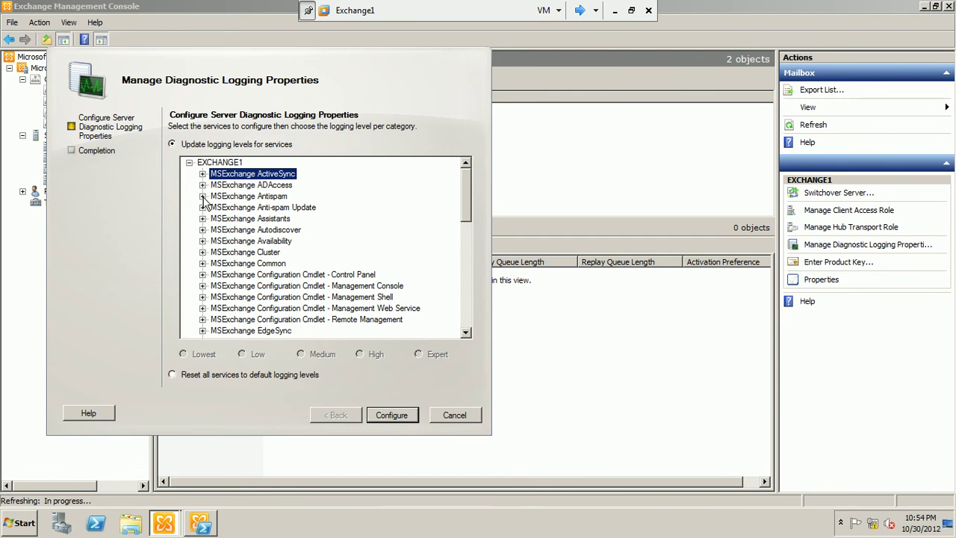
pyautogui.click(202, 264)
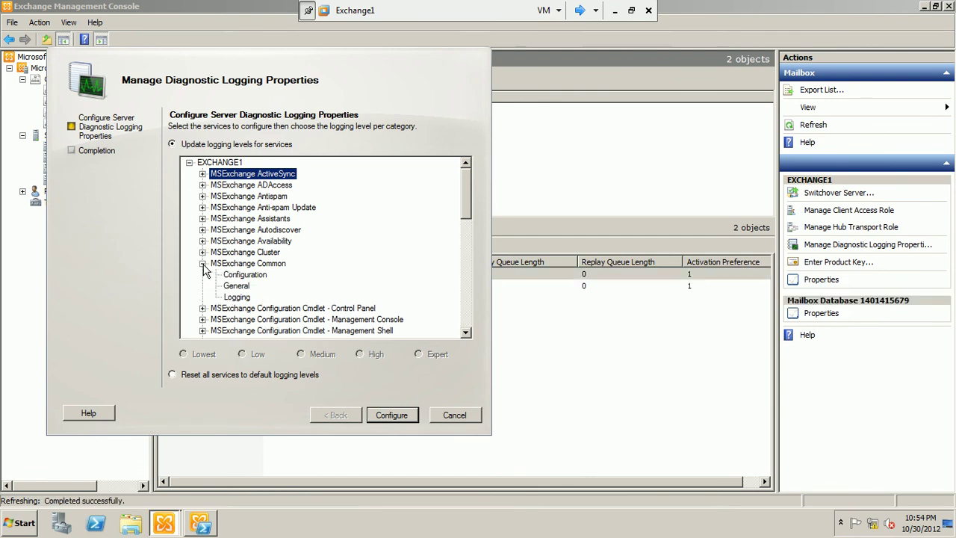
pyautogui.click(230, 277)
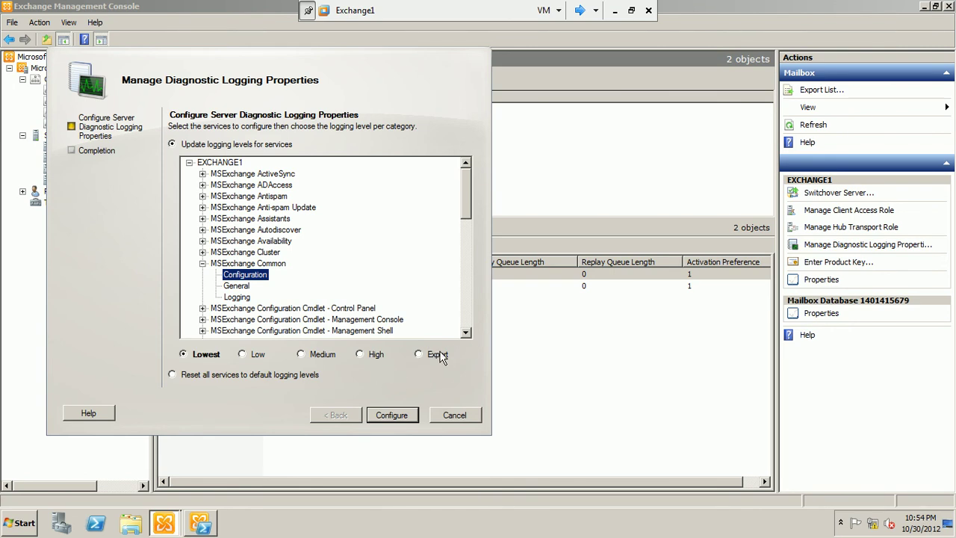
pyautogui.click(466, 332)
pyautogui.moveTo(466, 332); pyautogui.dragTo(466, 332)
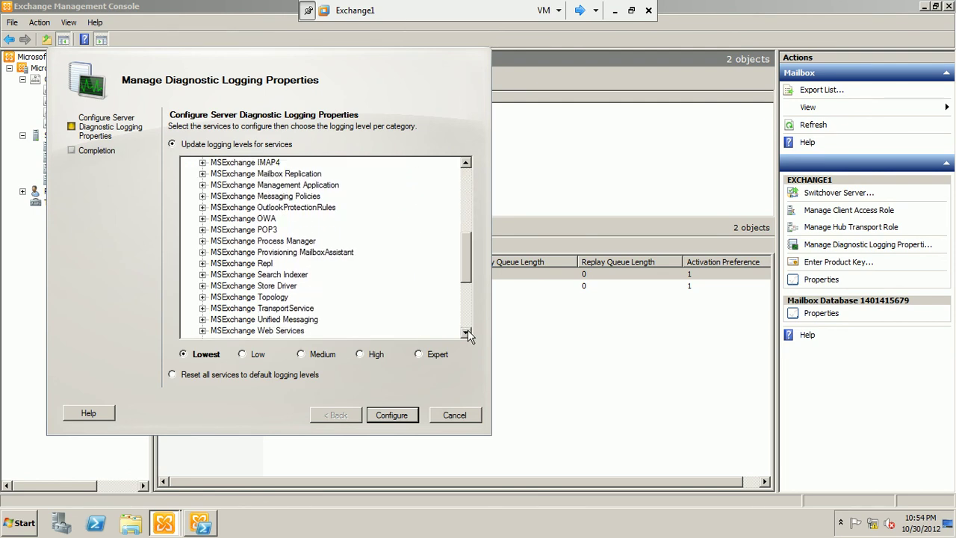
pyautogui.click(452, 419)
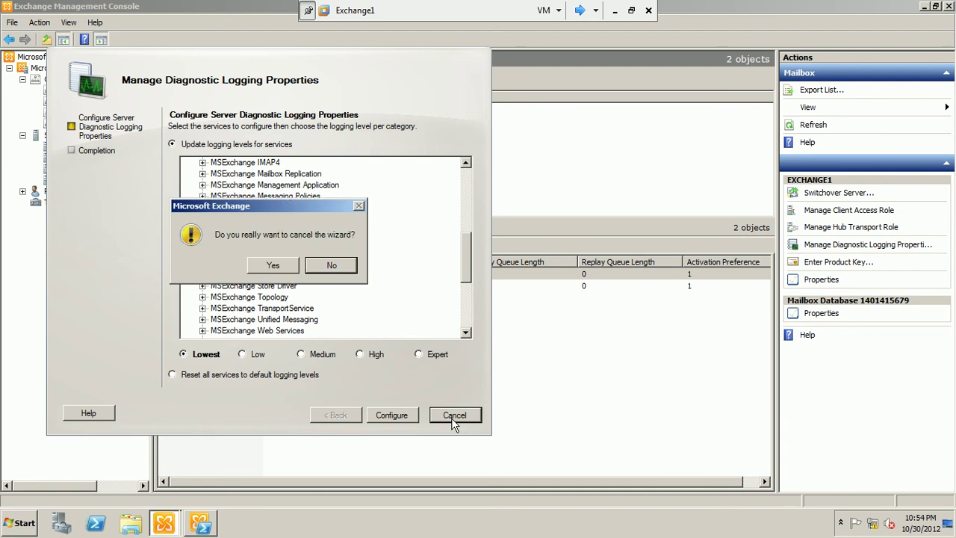
pyautogui.click(273, 266)
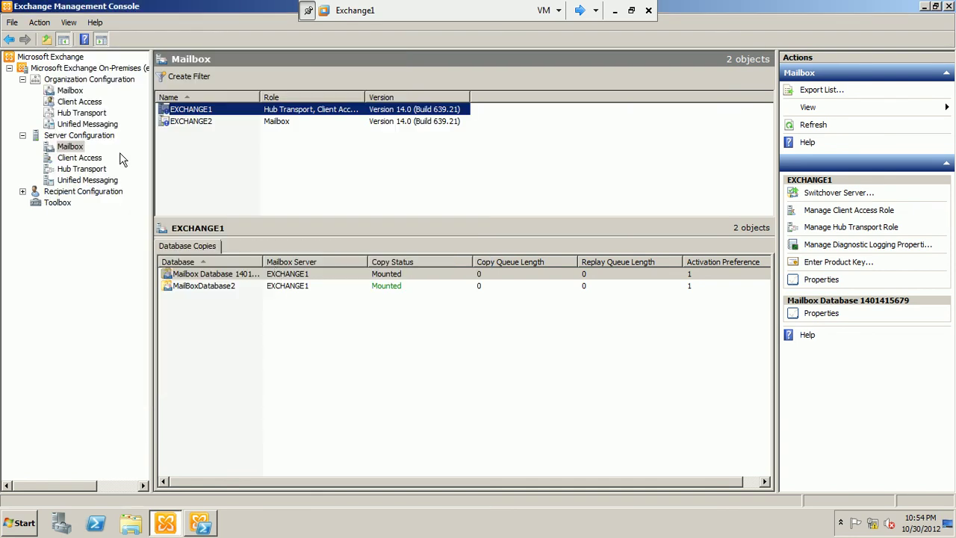
# Open the properties of 'our send connector' under Organization Configuration > Hub Transport > Send Connectors
pyautogui.click(95, 170)
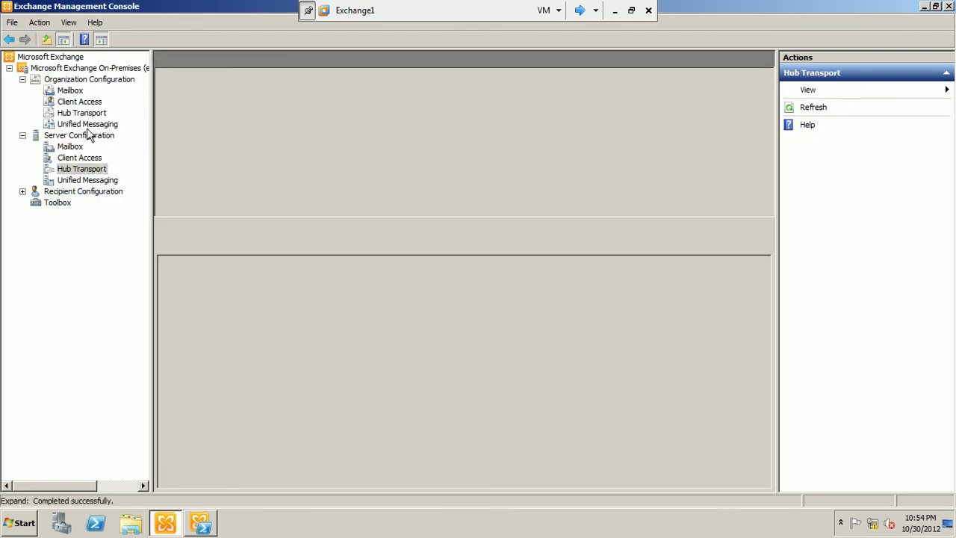
pyautogui.click(84, 113)
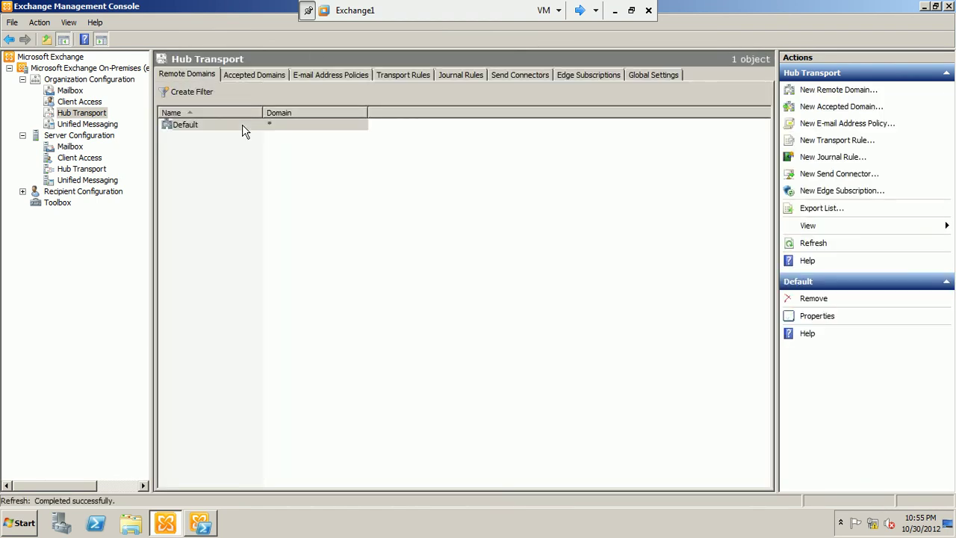
pyautogui.click(102, 116)
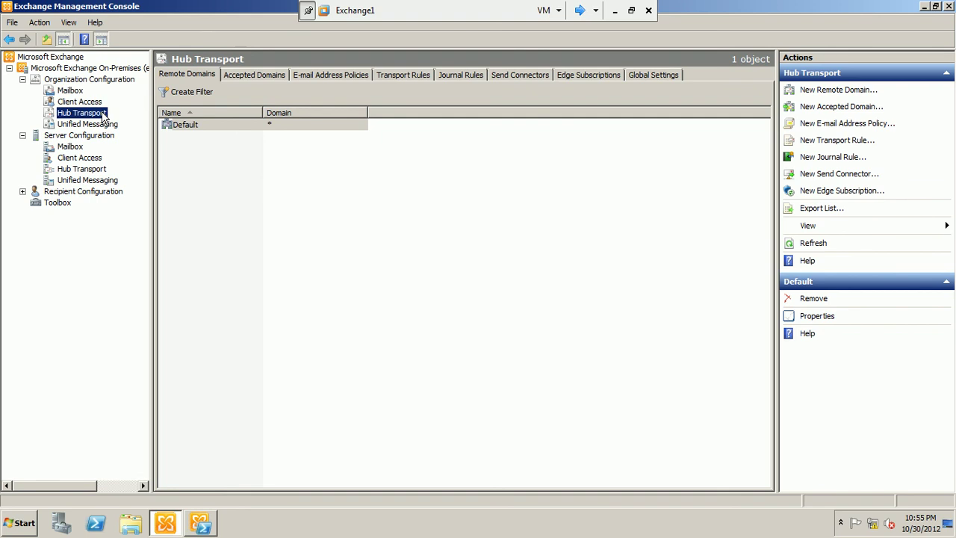
pyautogui.click(500, 75)
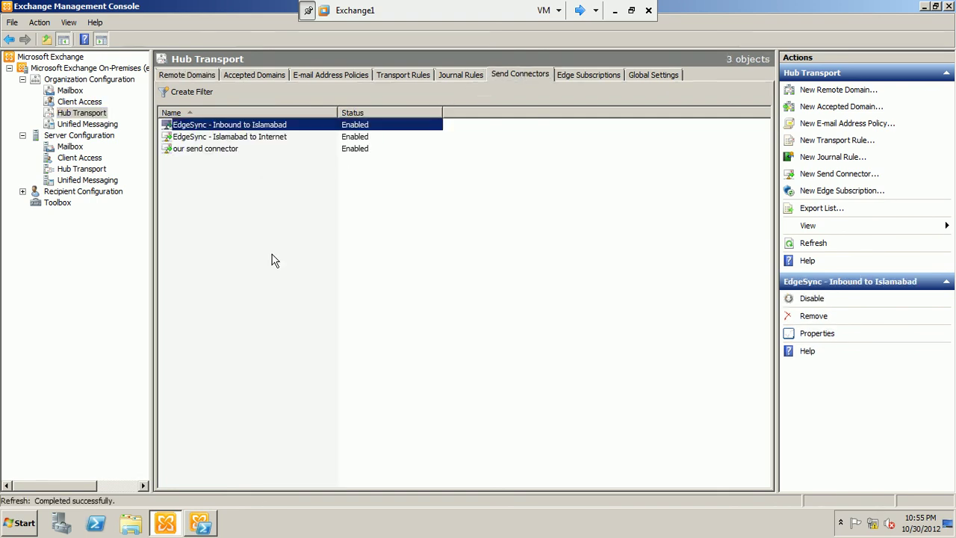
pyautogui.click(230, 153)
pyautogui.rightClick(230, 153)
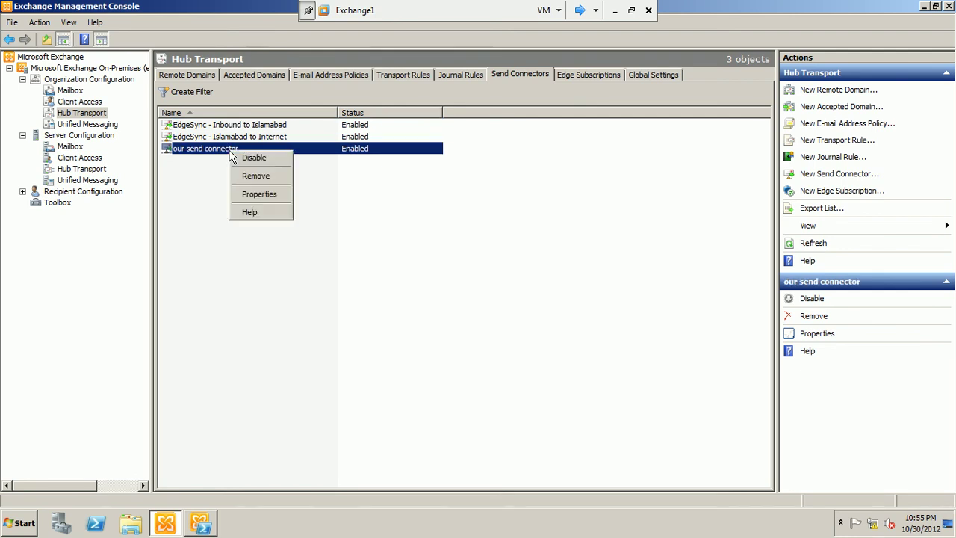
pyautogui.click(254, 194)
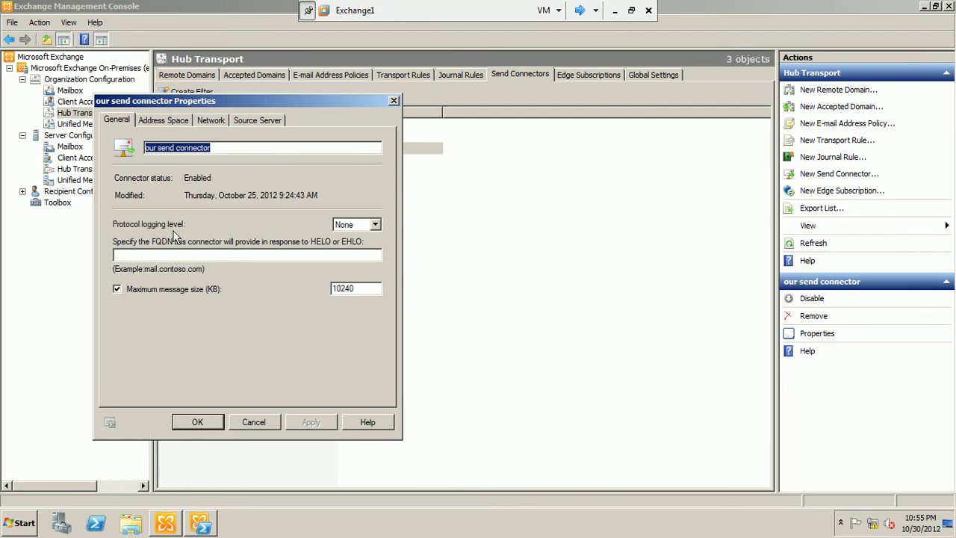
# Set the send connector's protocol logging level to Verbose
pyautogui.click(170, 254)
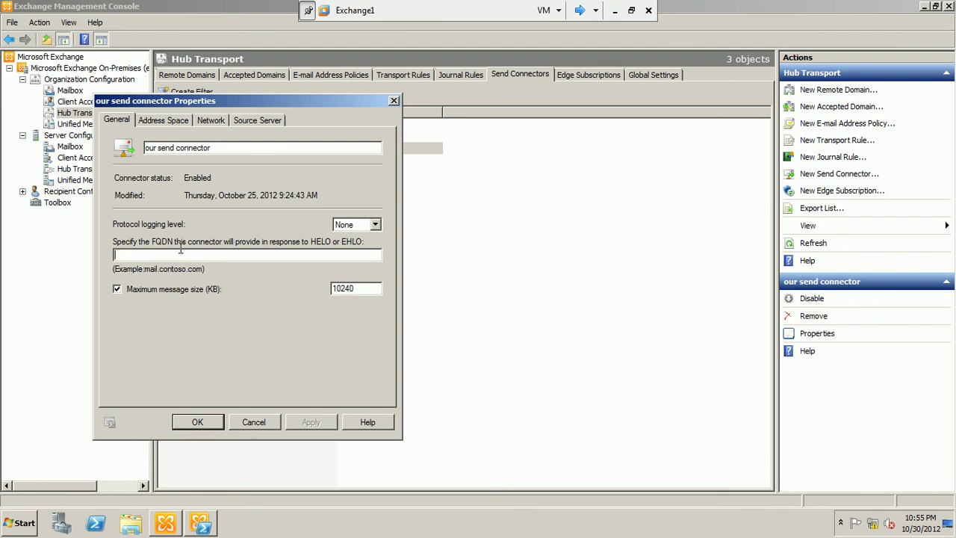
pyautogui.click(376, 226)
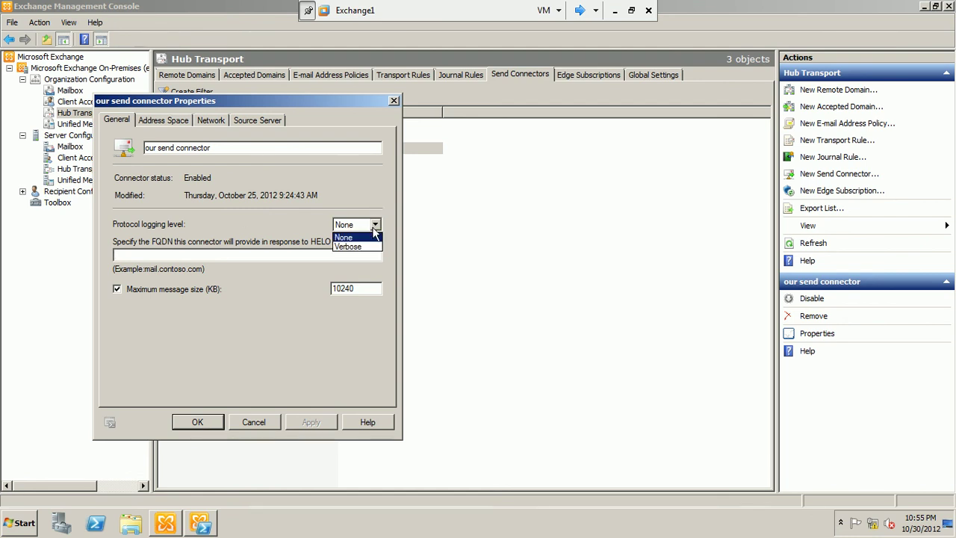
pyautogui.click(367, 246)
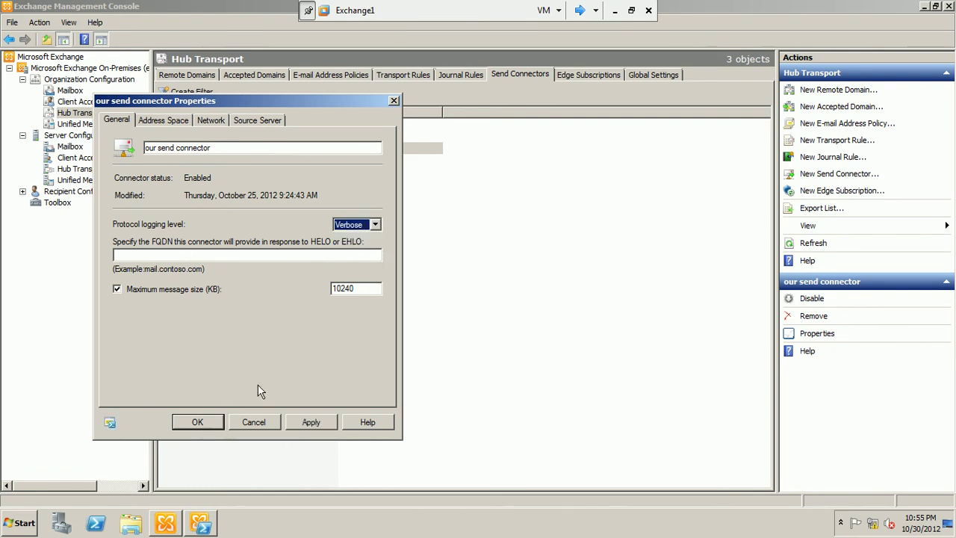
# Discard the send connector change, then check Client EXCHANGE1's protocol logging level, leaving it at None
pyautogui.click(254, 422)
pyautogui.click(88, 169)
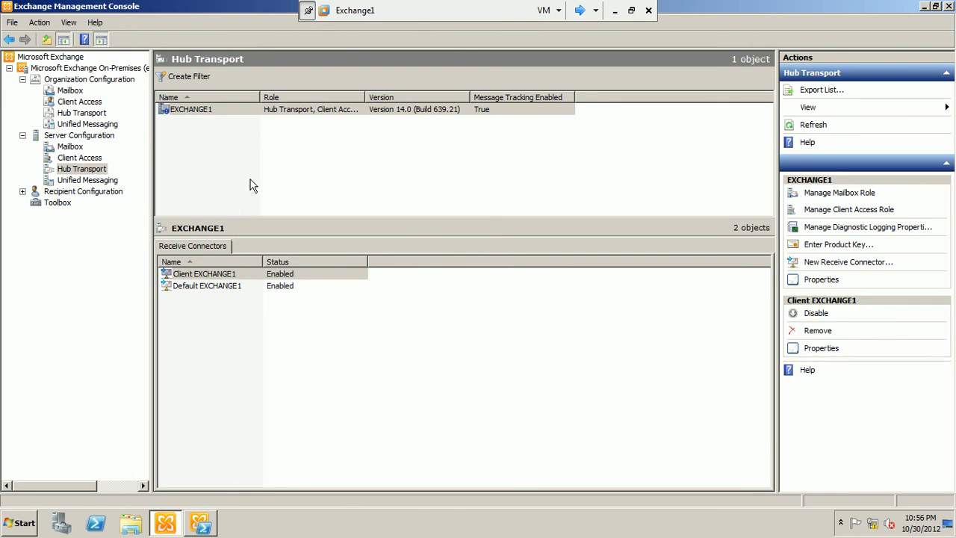
pyautogui.click(211, 277)
pyautogui.rightClick(211, 278)
pyautogui.click(230, 321)
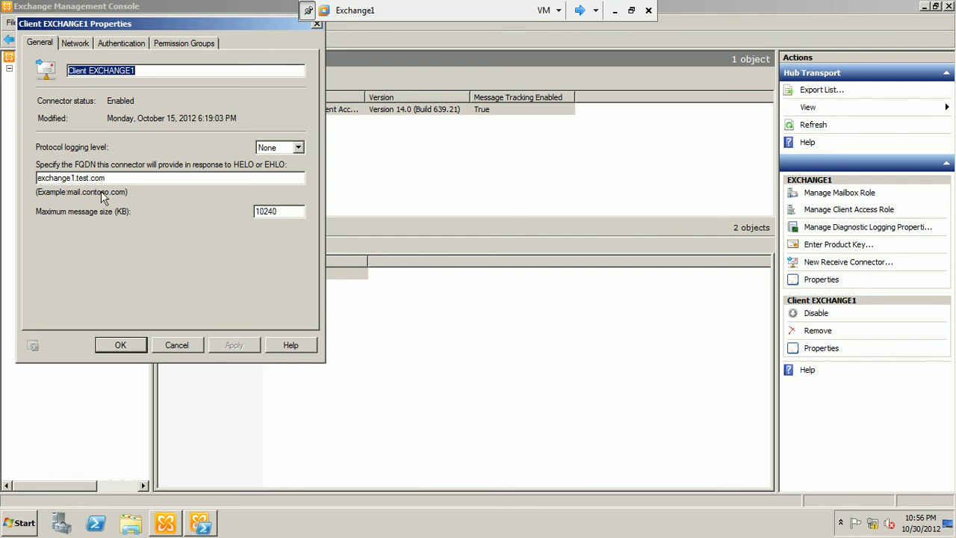
pyautogui.click(297, 148)
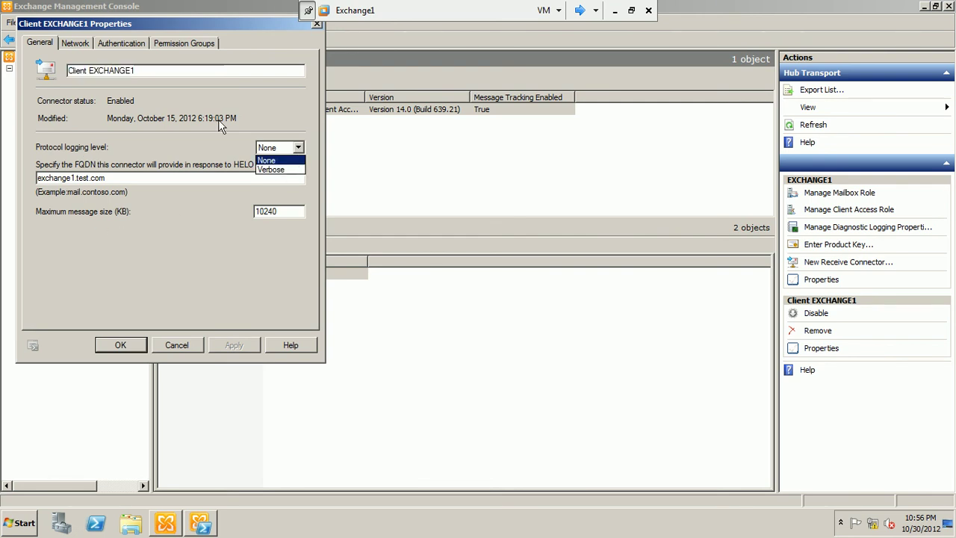
pyautogui.click(219, 140)
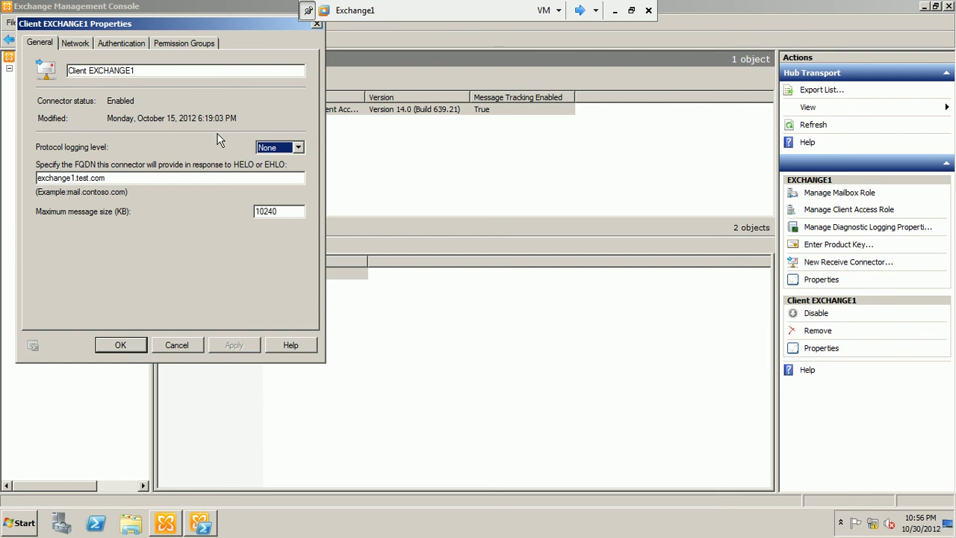
pyautogui.click(177, 349)
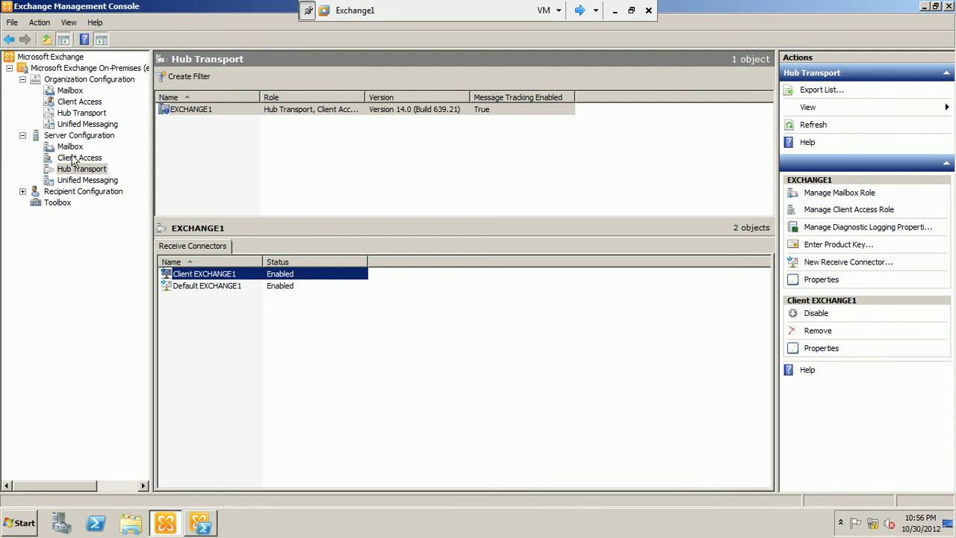
# Close the Exchange Management Console and refresh the desktop
pyautogui.click(948, 6)
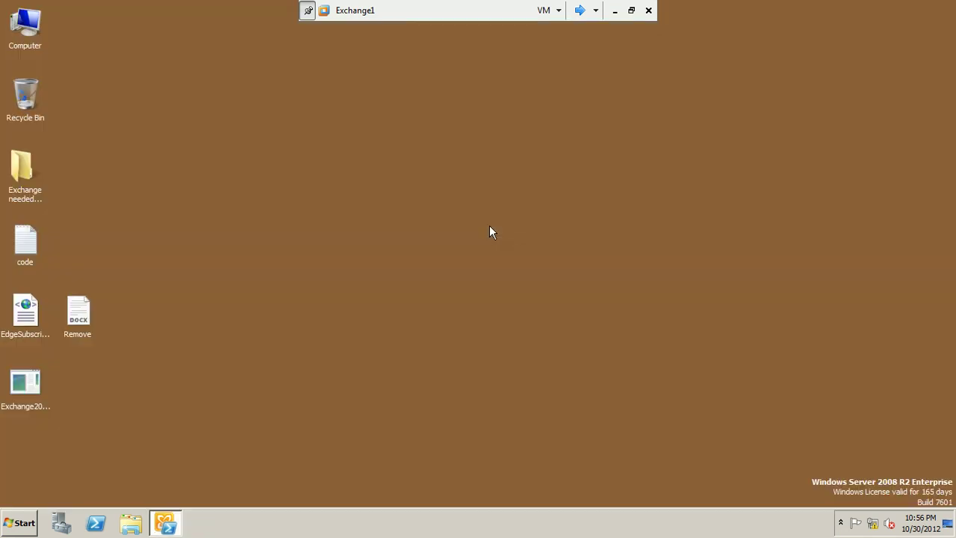
pyautogui.click(166, 524)
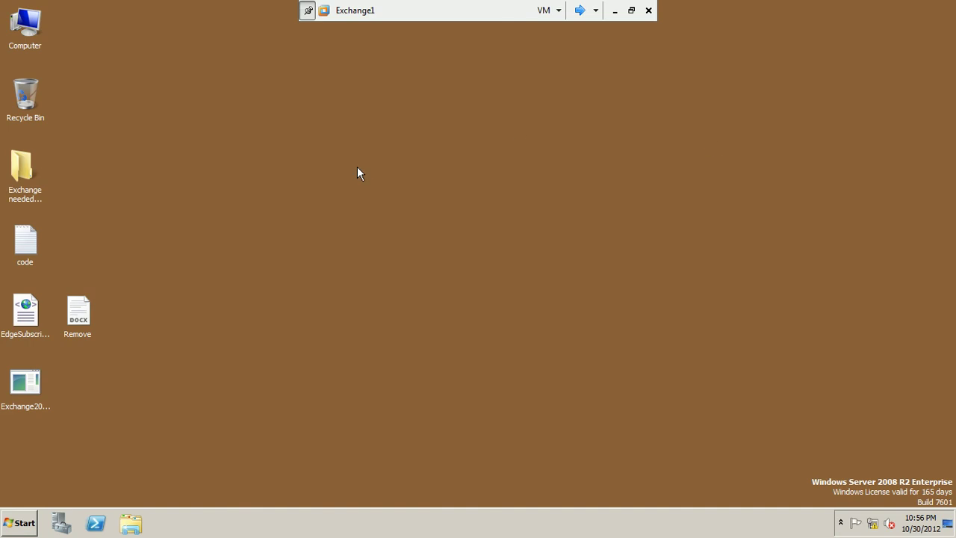
pyautogui.rightClick(358, 167)
pyautogui.click(368, 202)
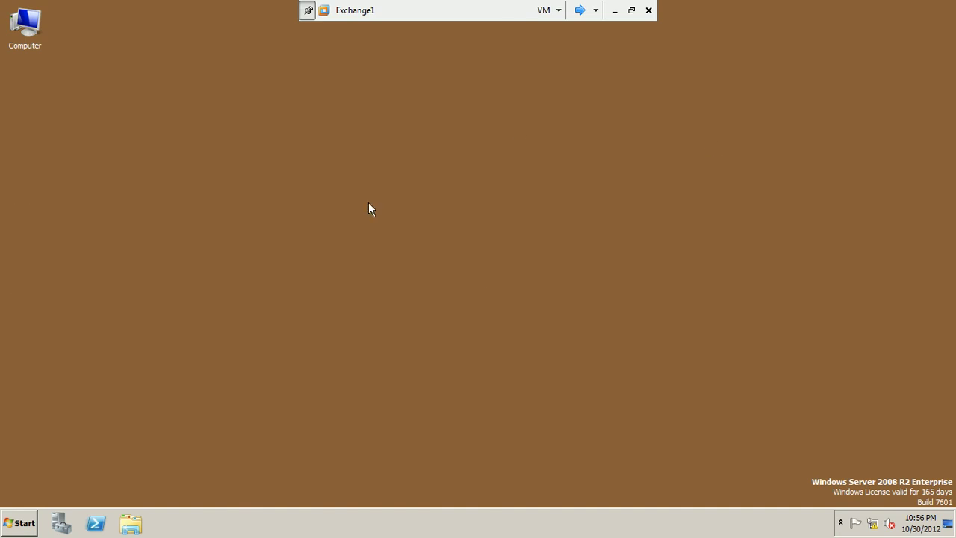
# Begin a server shutdown with reason Other (Planned), then cancel it
pyautogui.click(21, 523)
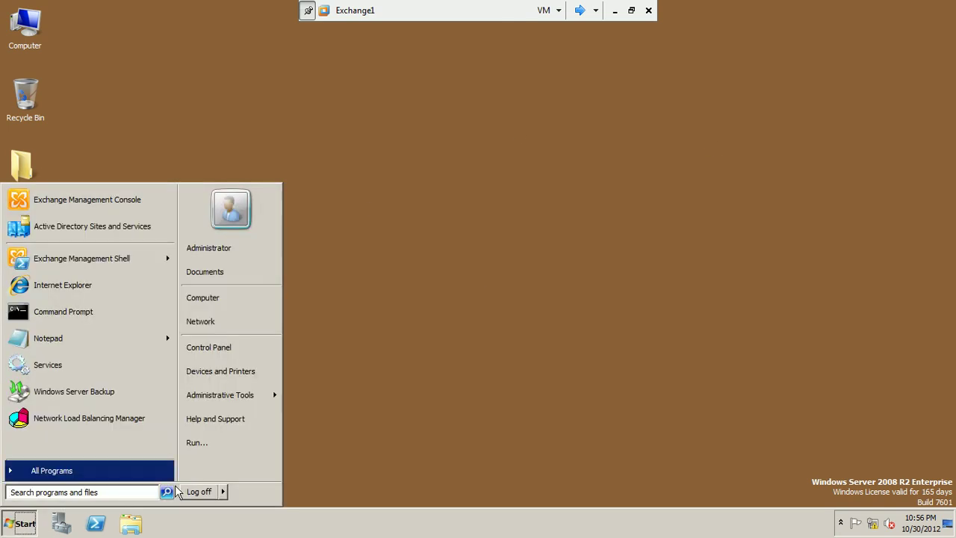
pyautogui.moveTo(222, 491)
pyautogui.click(262, 493)
pyautogui.click(447, 223)
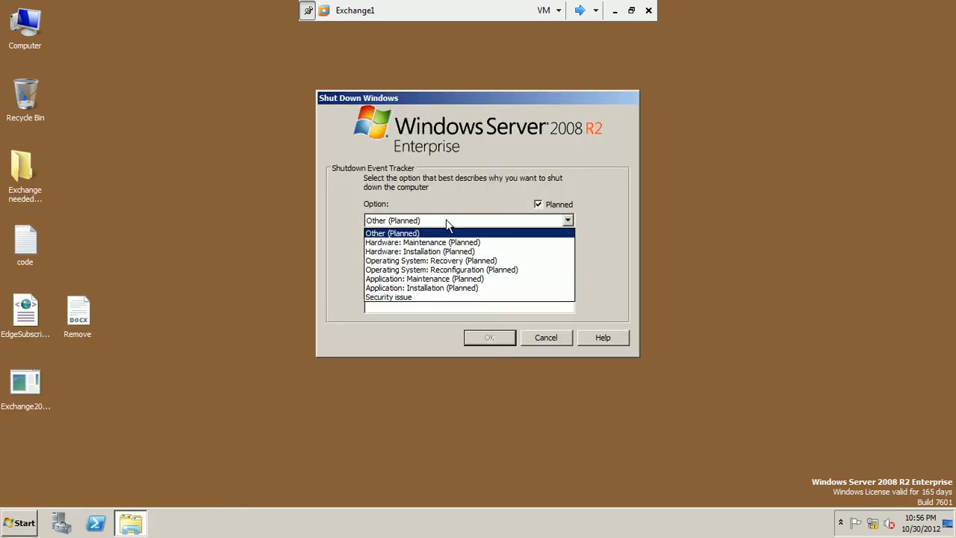
pyautogui.click(552, 339)
pyautogui.click(552, 339)
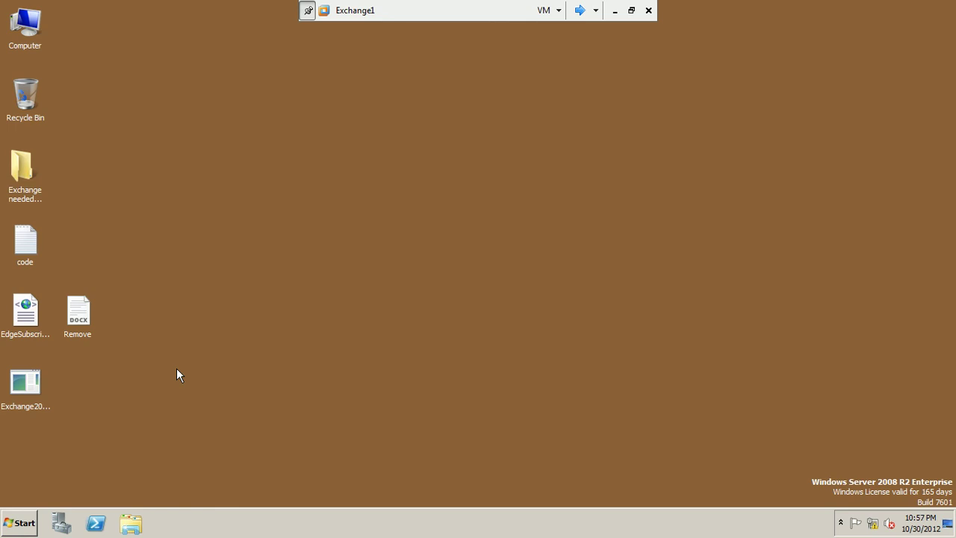
# Launch the Exchange Management Shell, place it across the upper desktop, and open the Remove document
pyautogui.click(22, 522)
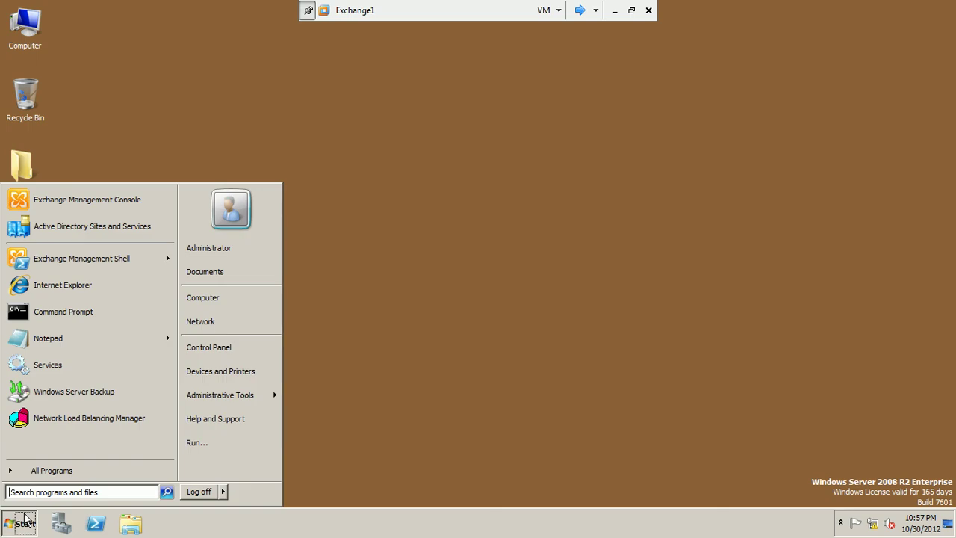
pyautogui.click(108, 260)
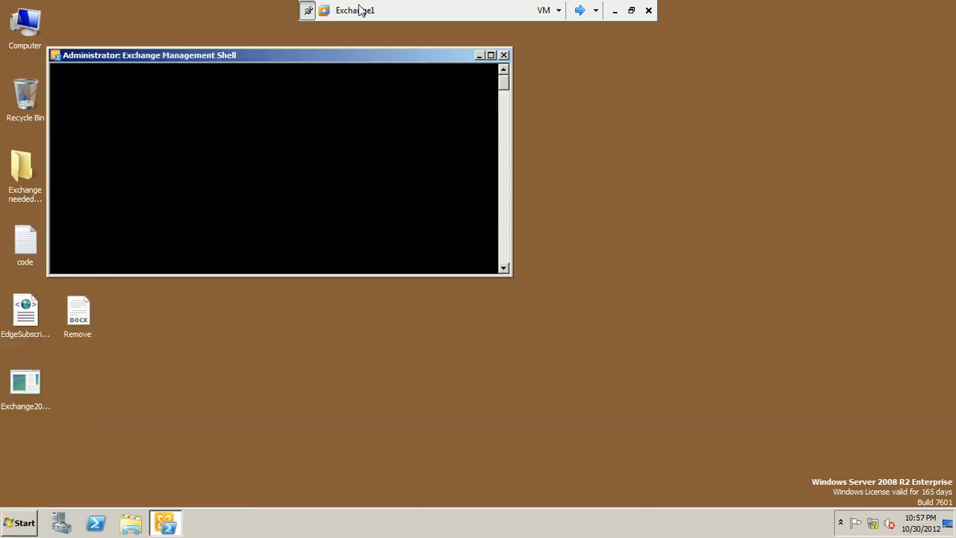
pyautogui.moveTo(349, 58); pyautogui.dragTo(541, 80)
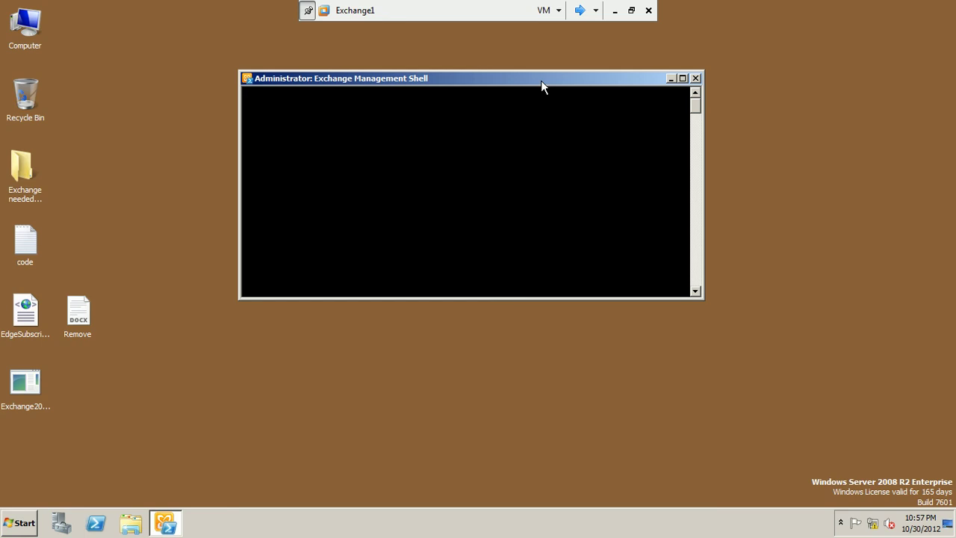
pyautogui.moveTo(541, 80); pyautogui.dragTo(463, 72)
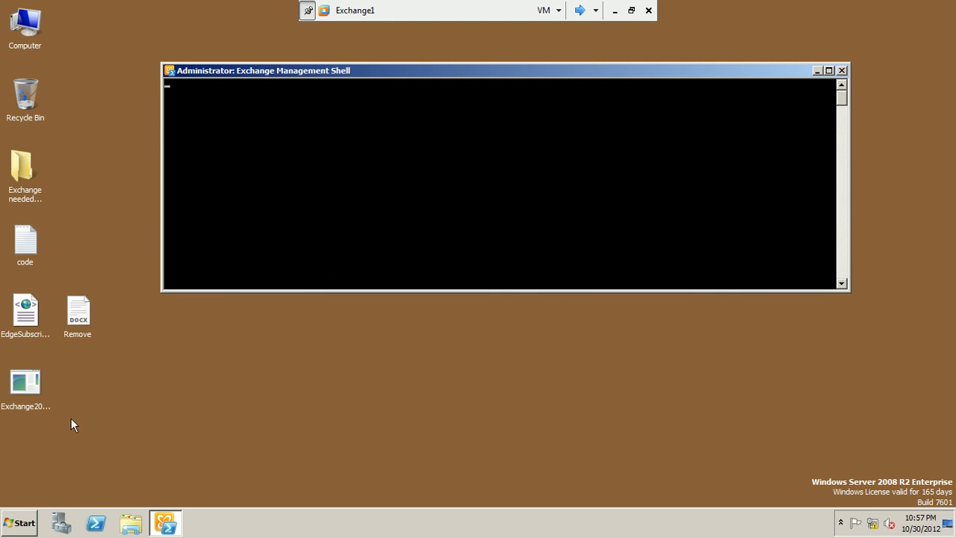
pyautogui.doubleClick(78, 319)
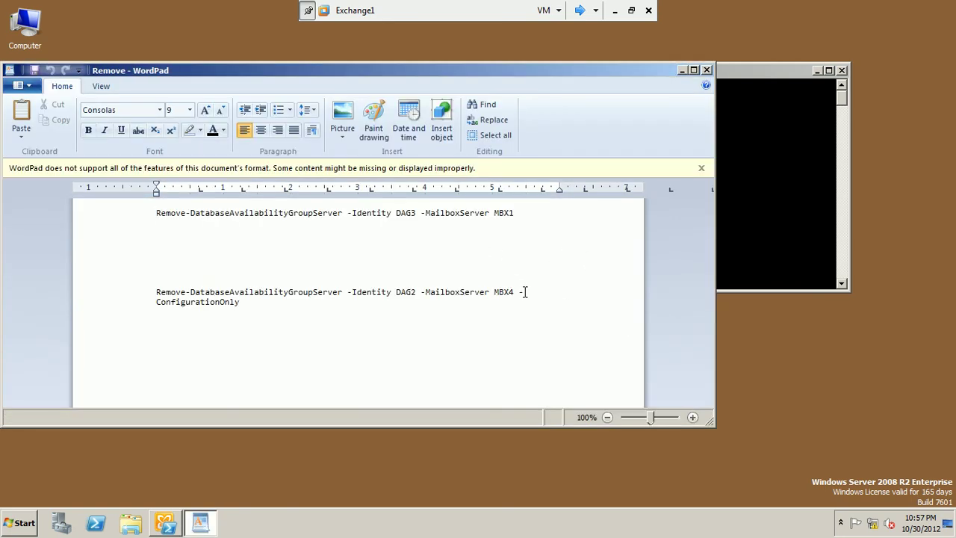
# Start a new line below the ConfigurationOnly command reading 'Set-Organizationconfig -'
pyautogui.click(278, 306)
pyautogui.press('Return')
pyautogui.write('Set-Organizationa')
pyautogui.press('BackSpace')
pyautogui.write('nconf')
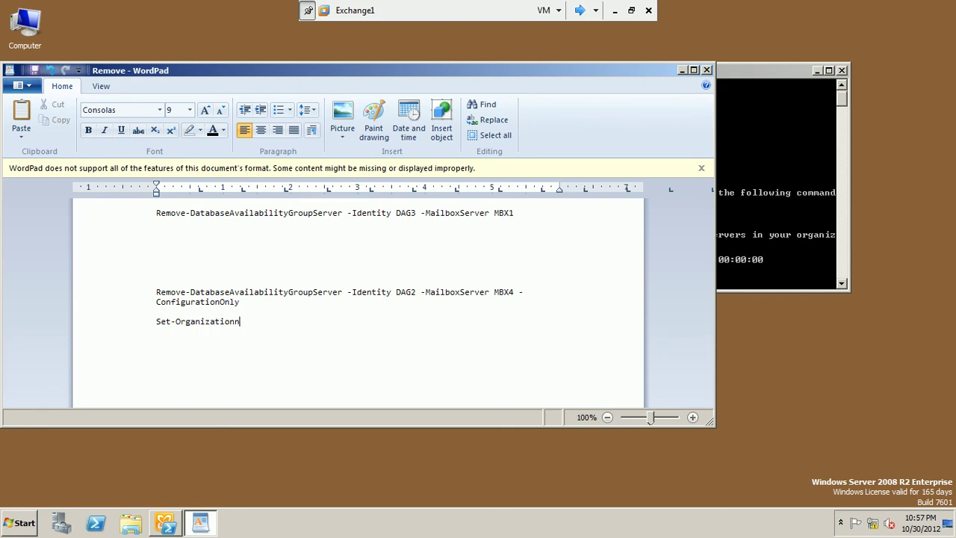
pyautogui.press('BackSpace')
pyautogui.press('BackSpace')
pyautogui.press('BackSpace')
pyautogui.press('BackSpace')
pyautogui.press('BackSpace')
pyautogui.write('config -')
# Complete the line with -Microsoftexchangerecipientreplyrecipient and a user's name, then select it
pyautogui.click(735, 77)
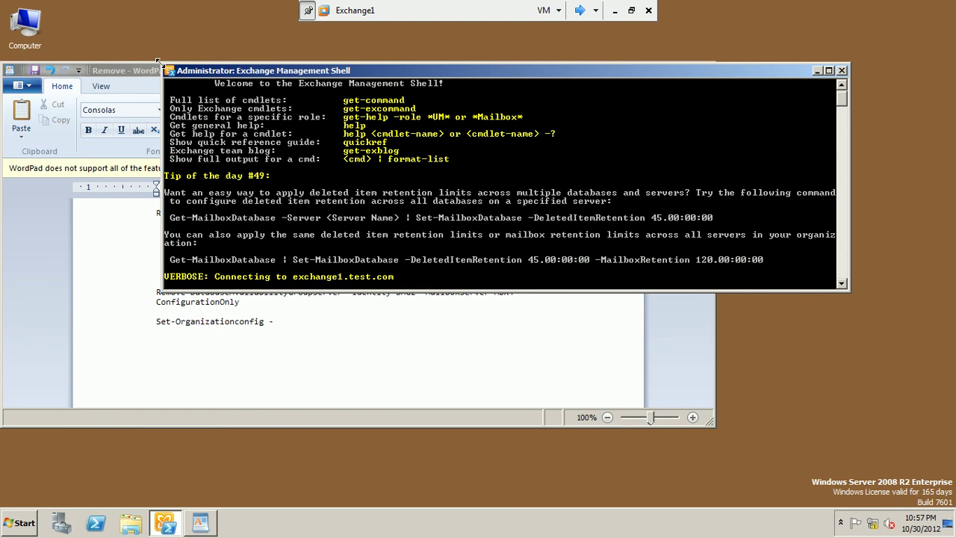
pyautogui.moveTo(149, 71); pyautogui.dragTo(396, 155)
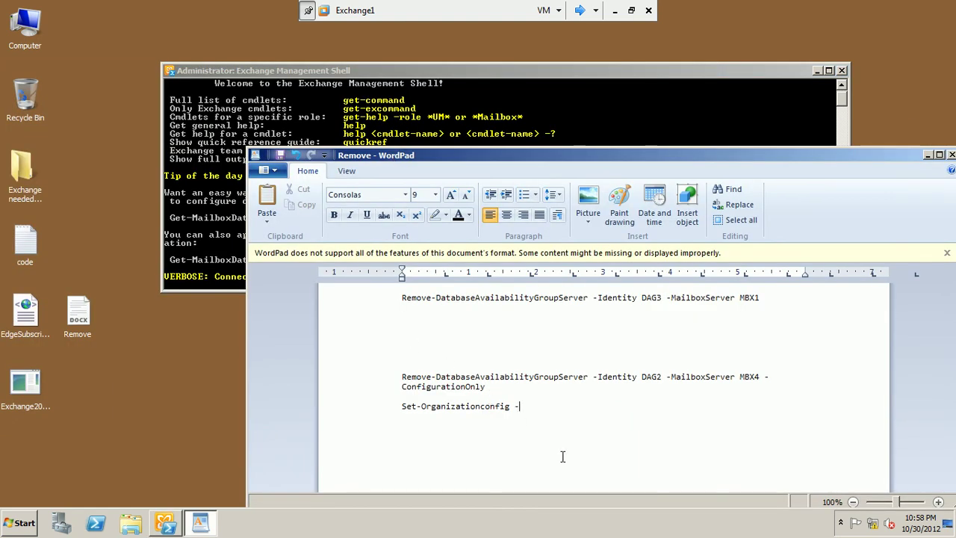
pyautogui.write('Microsoftexchangeange')
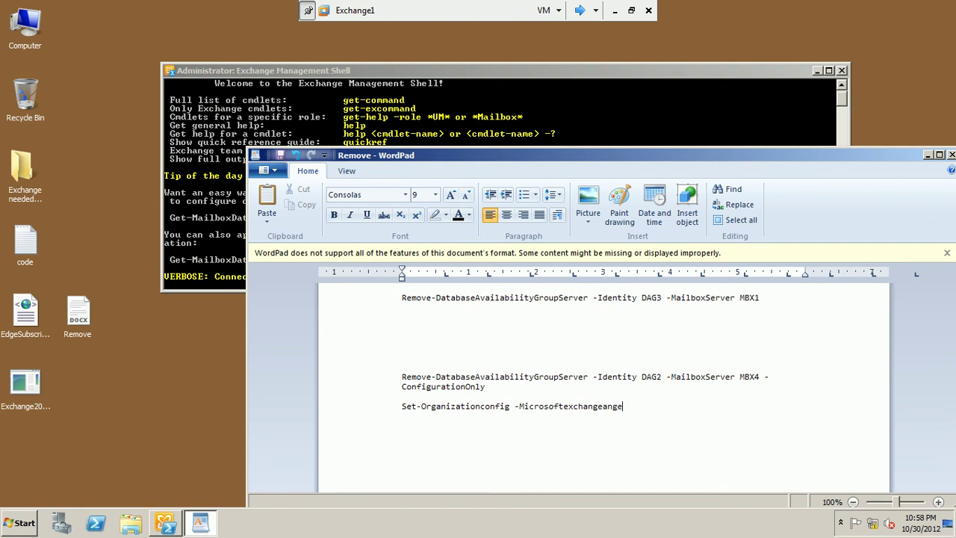
pyautogui.press('BackSpace')
pyautogui.press('BackSpace')
pyautogui.press('BackSpace')
pyautogui.press('BackSpace')
pyautogui.write('recip')
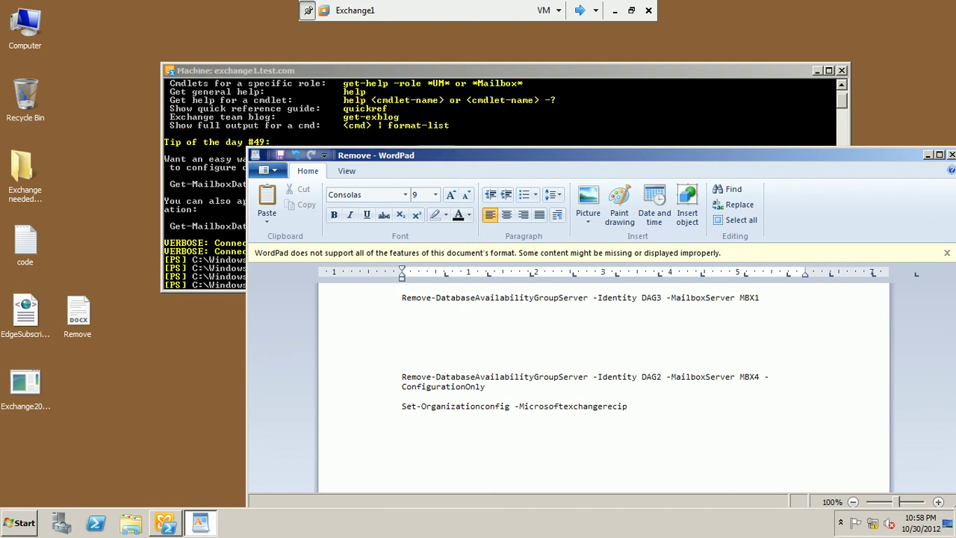
pyautogui.write('ientreplyrecipient nasir')
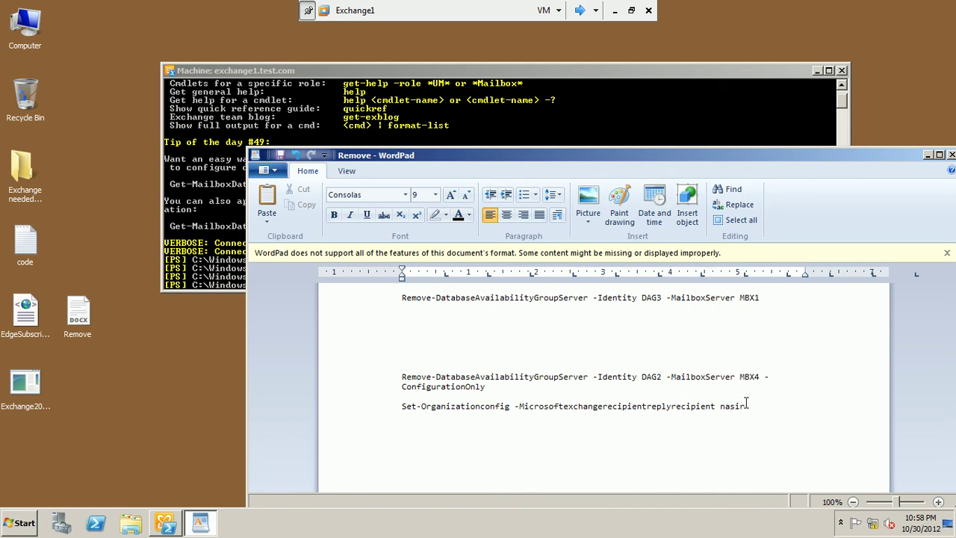
pyautogui.moveTo(745, 406); pyautogui.dragTo(401, 410)
pyautogui.hotkey('ctrl', 'c')
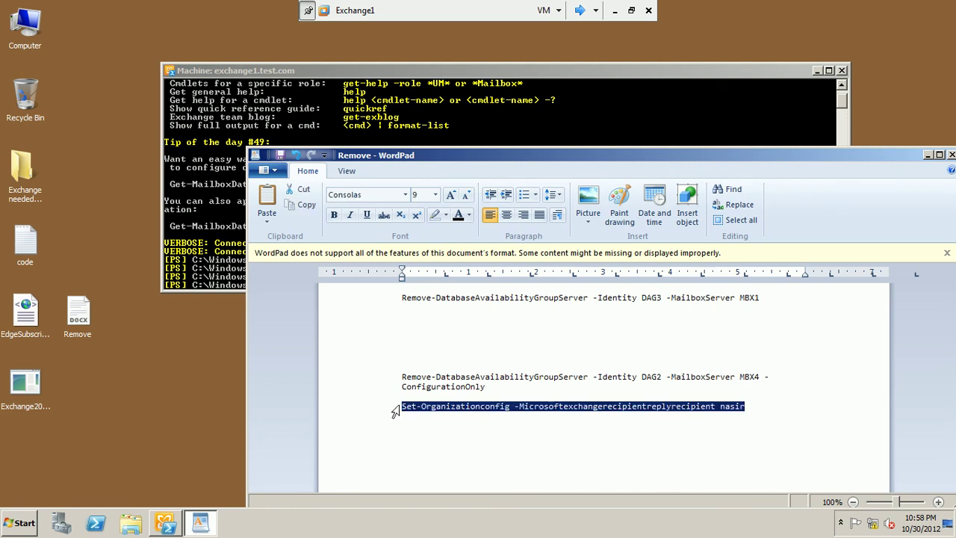
# Paste and run the Set-Organizationconfig reply-recipient command in the Shell, then close WordPad without saving
pyautogui.click(472, 73)
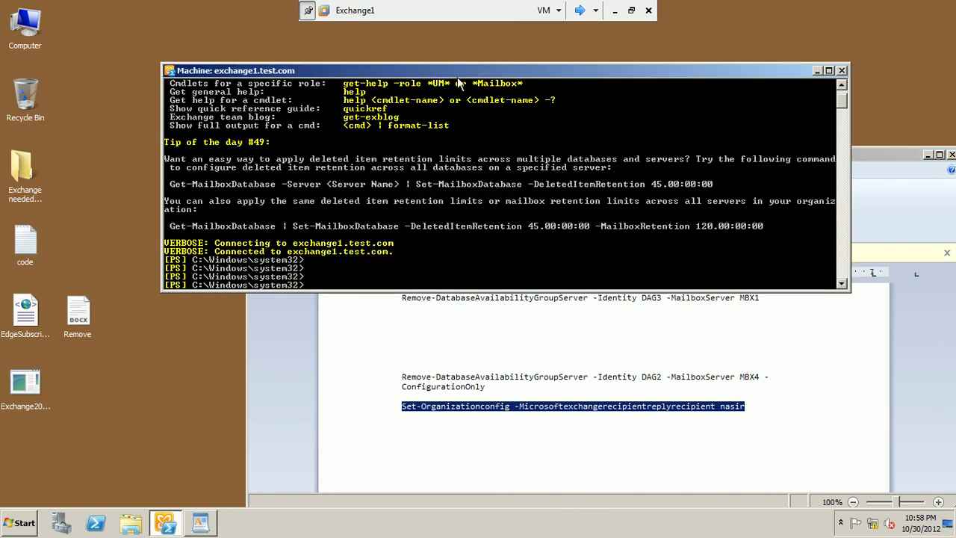
pyautogui.rightClick(317, 275)
pyautogui.click(324, 302)
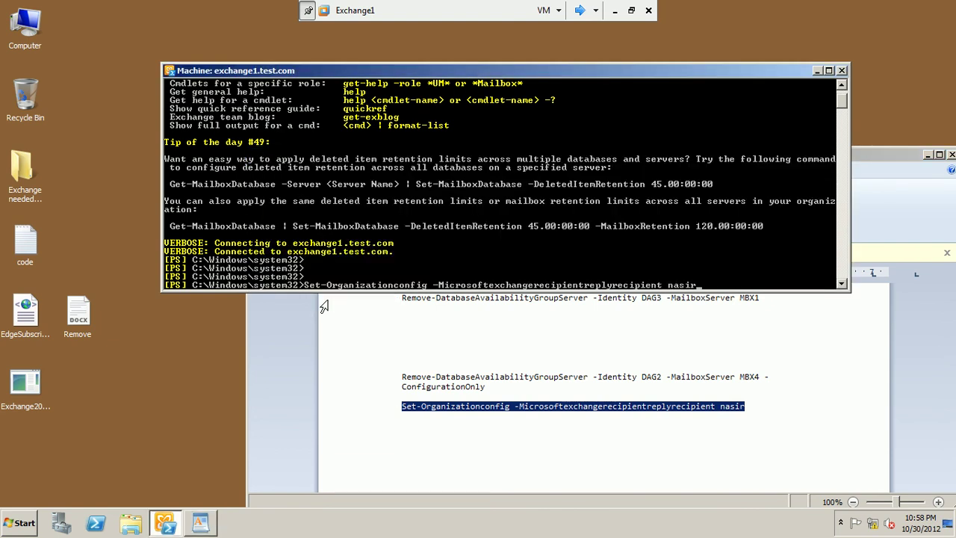
pyautogui.press('Return')
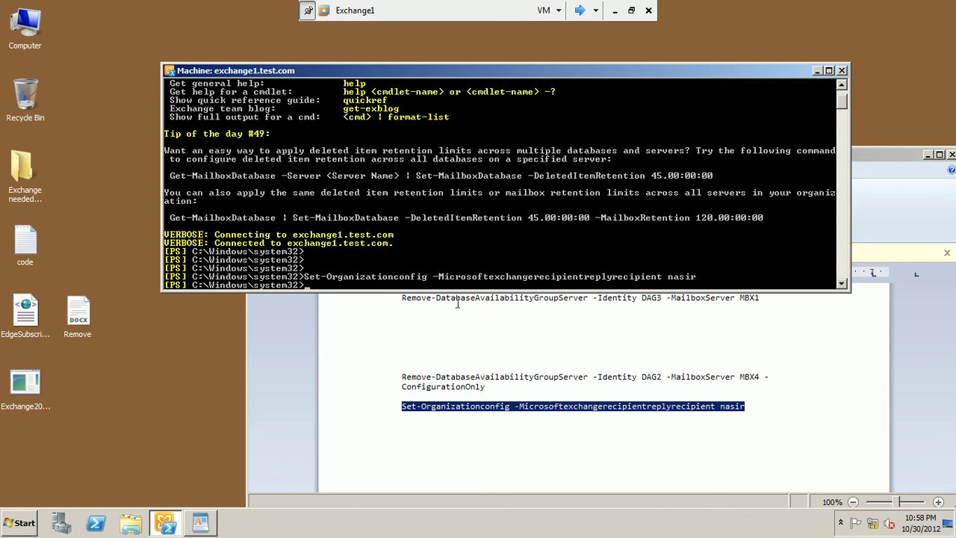
pyautogui.click(950, 155)
pyautogui.click(638, 346)
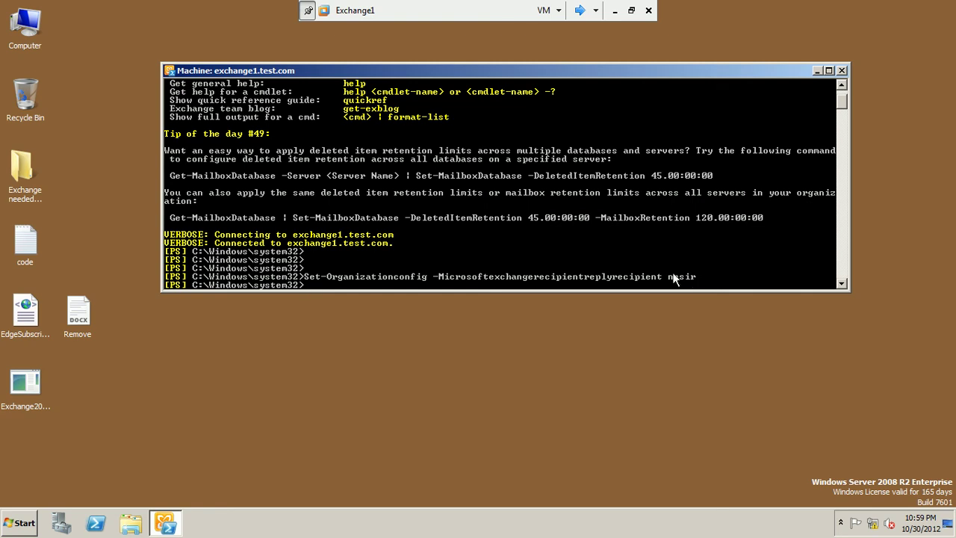
# Close the Shell and shut down Exchange1 with reason Application: Maintenance (Planned)
pyautogui.click(842, 71)
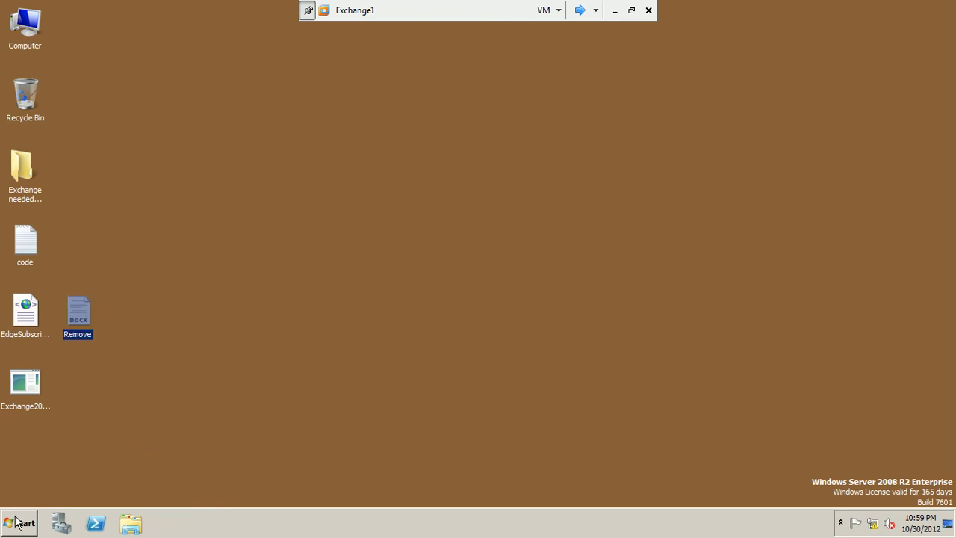
pyautogui.click(17, 522)
pyautogui.click(222, 492)
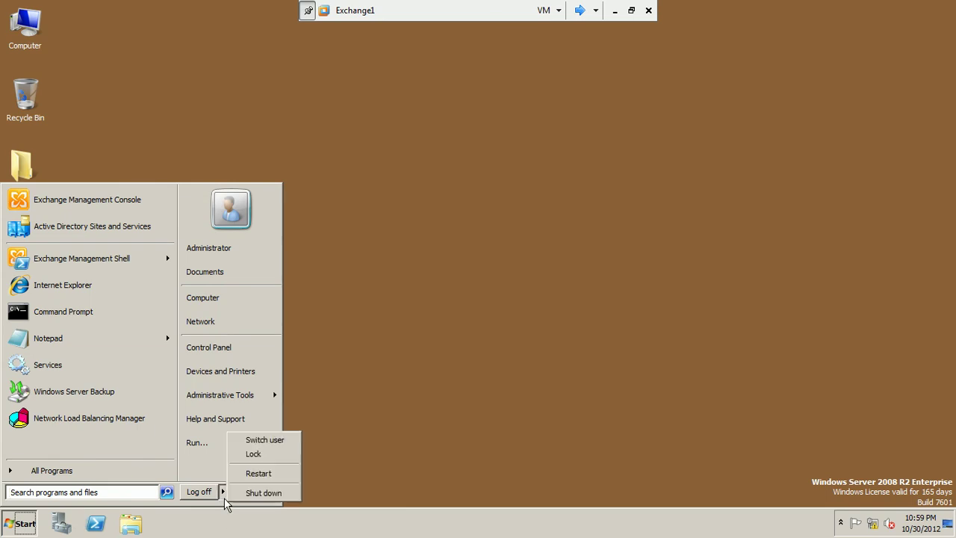
pyautogui.click(250, 494)
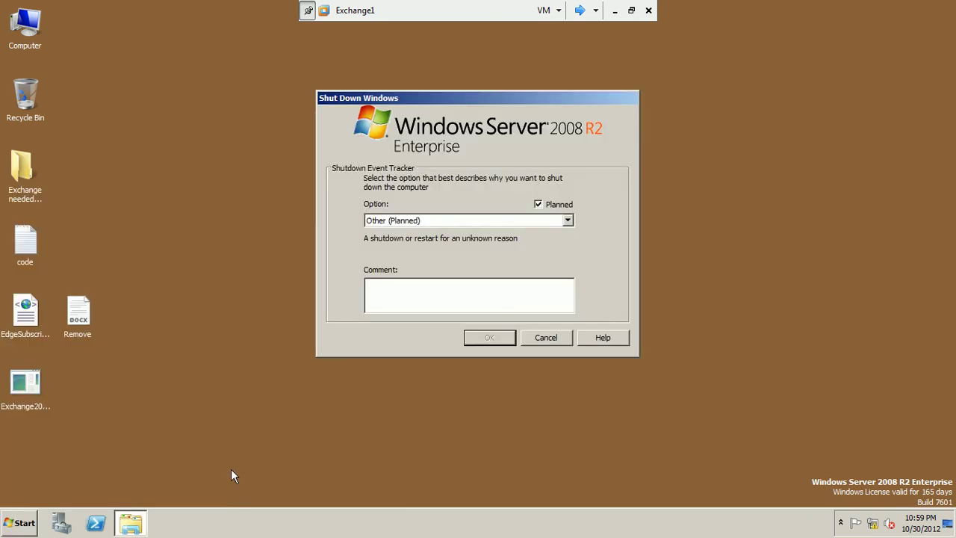
pyautogui.click(453, 219)
pyautogui.click(452, 278)
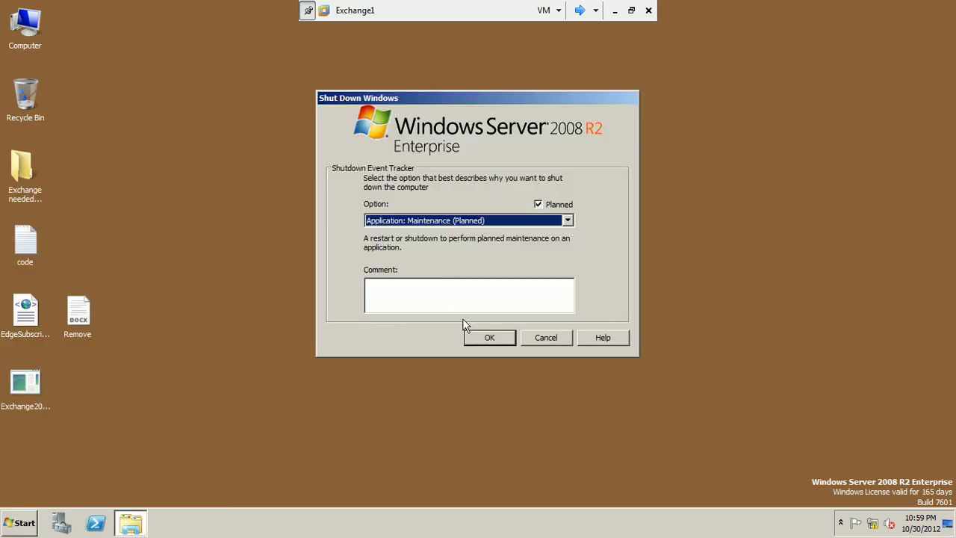
pyautogui.click(473, 340)
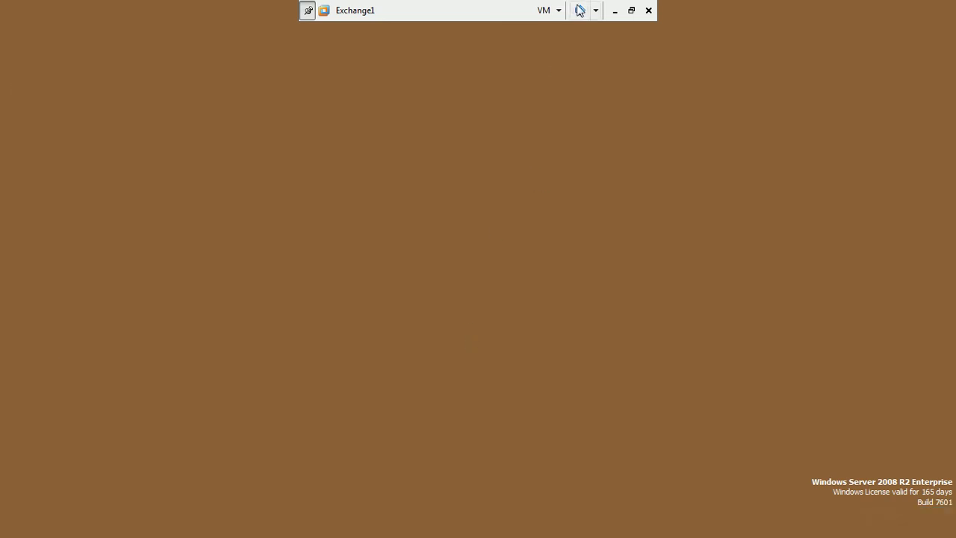
# On the CL1 virtual machine, close the Outlook Web App browser and shut the client down
pyautogui.click(580, 12)
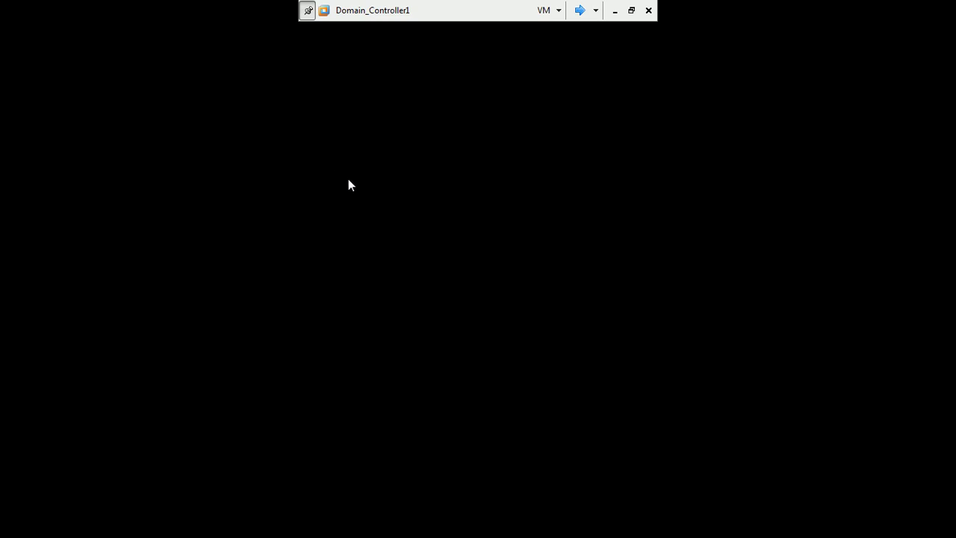
pyautogui.click(631, 10)
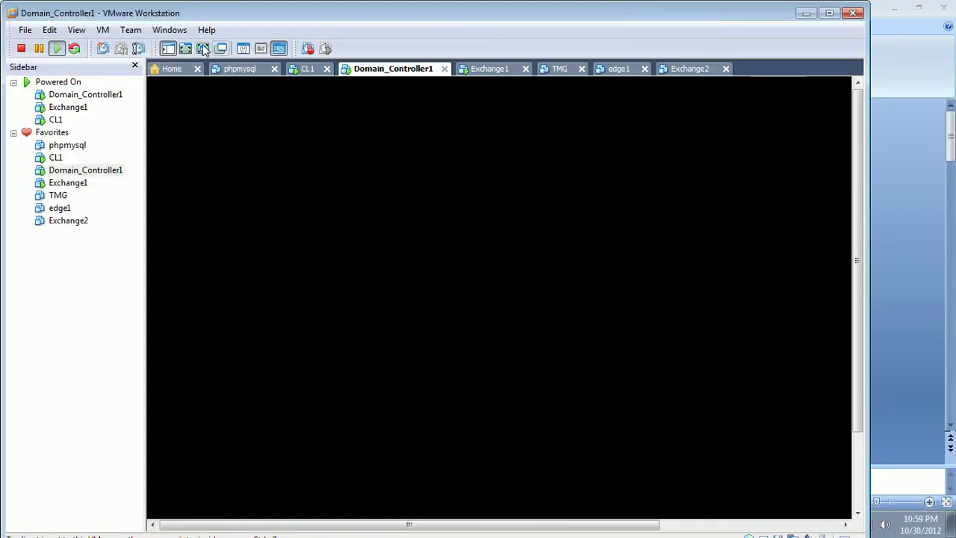
pyautogui.click(209, 47)
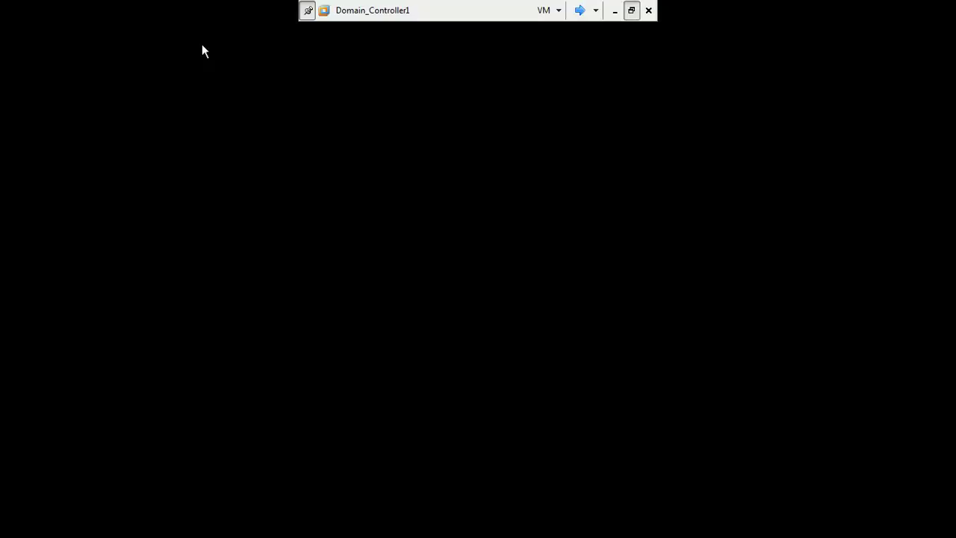
pyautogui.click(579, 12)
pyautogui.click(580, 12)
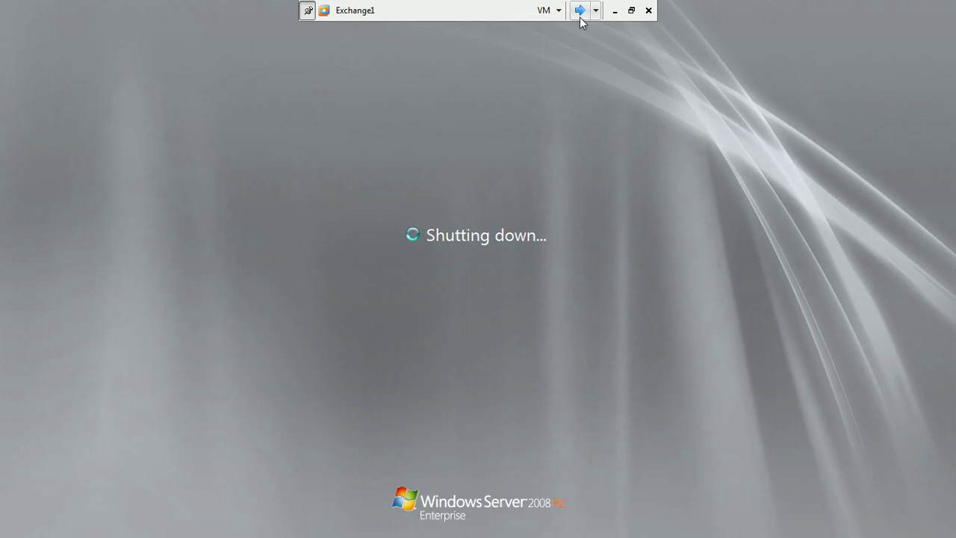
pyautogui.click(580, 12)
pyautogui.click(579, 12)
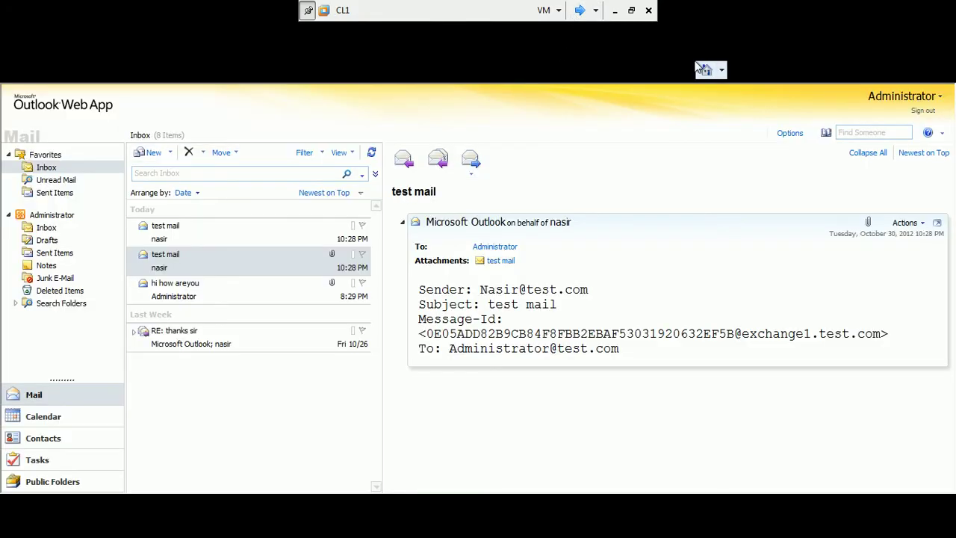
pyautogui.click(947, 8)
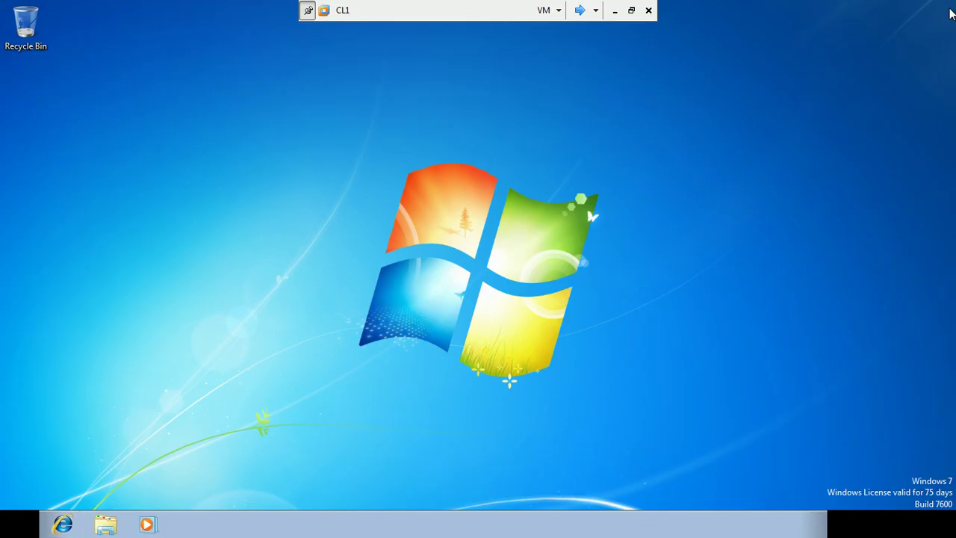
pyautogui.click(18, 524)
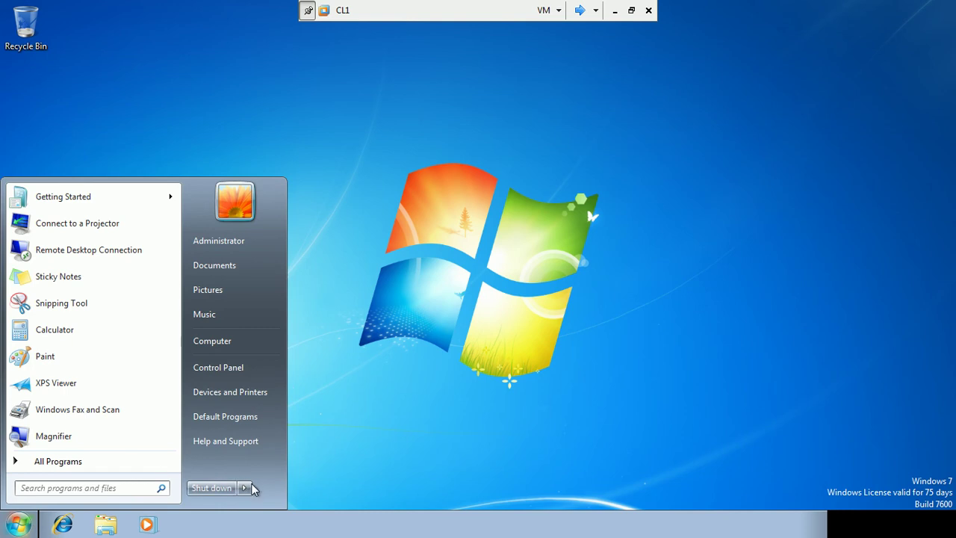
pyautogui.click(222, 488)
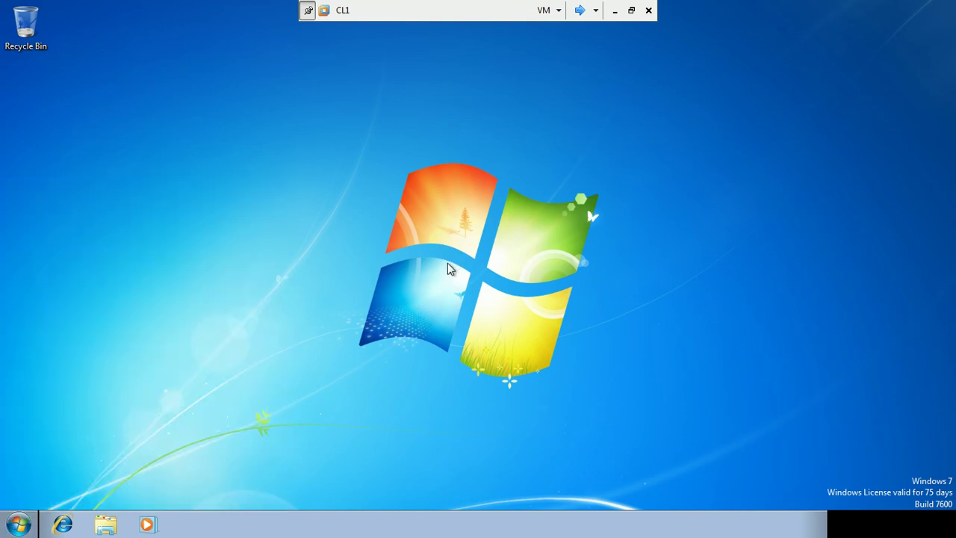
pyautogui.click(630, 10)
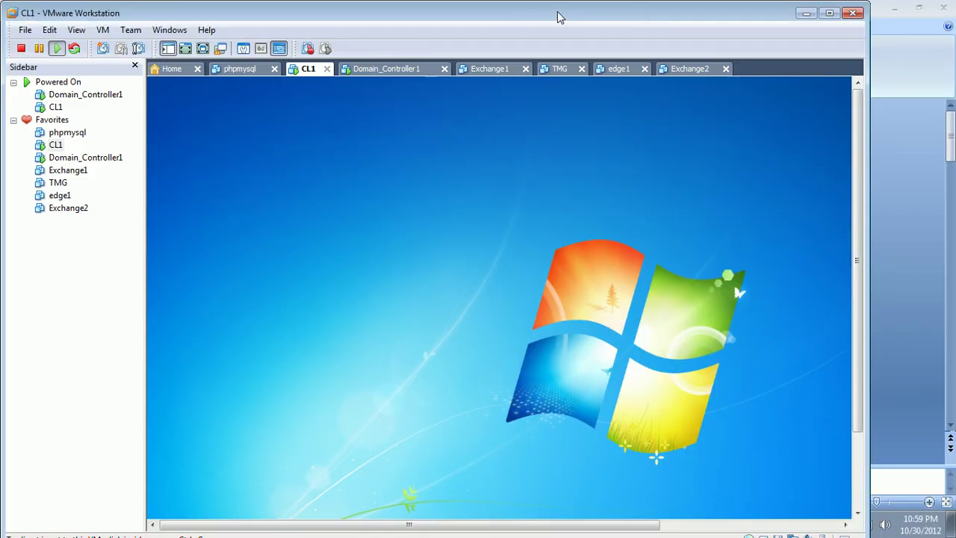
# Shut down Domain_Controller1 with reason Hardware: Installation (Planned), then bring up the PowerPoint deck
pyautogui.doubleClick(559, 16)
pyautogui.click(386, 64)
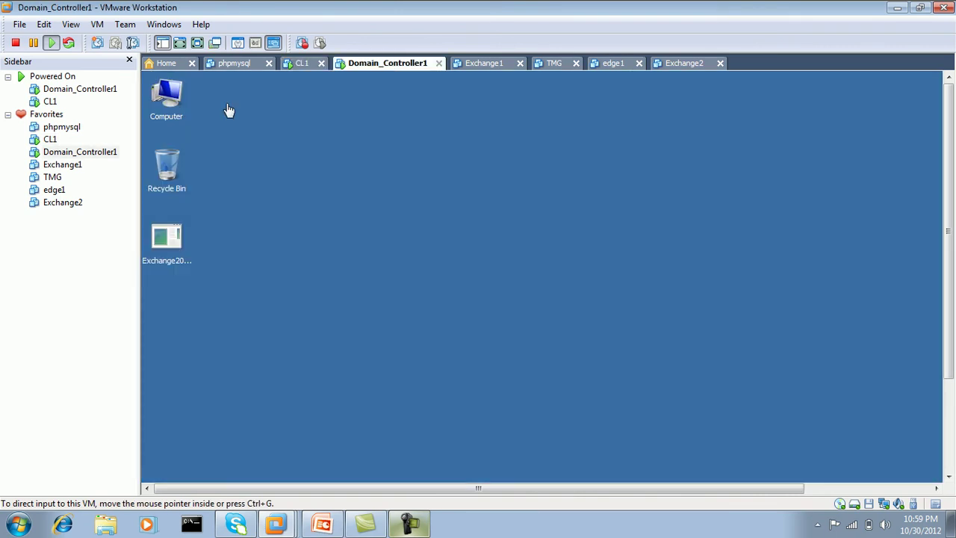
pyautogui.click(197, 43)
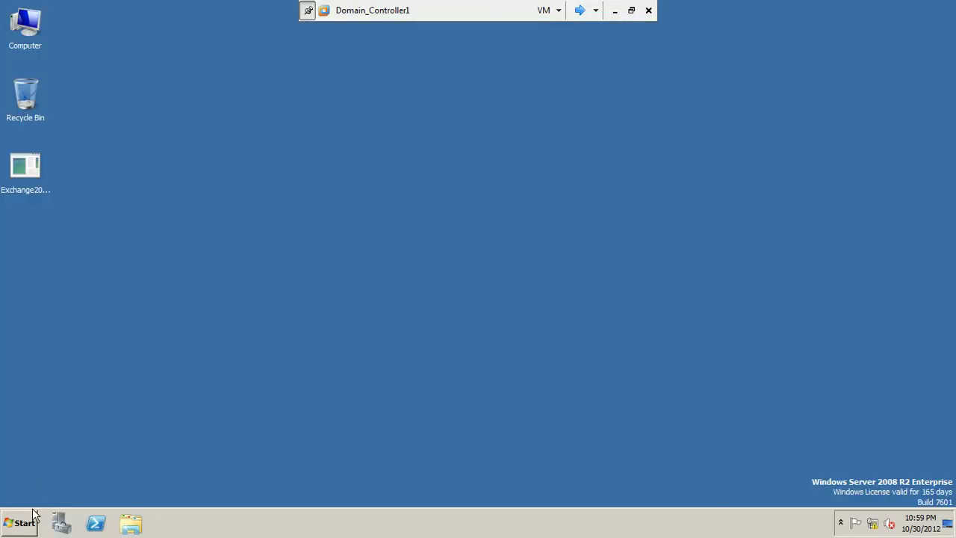
pyautogui.click(33, 514)
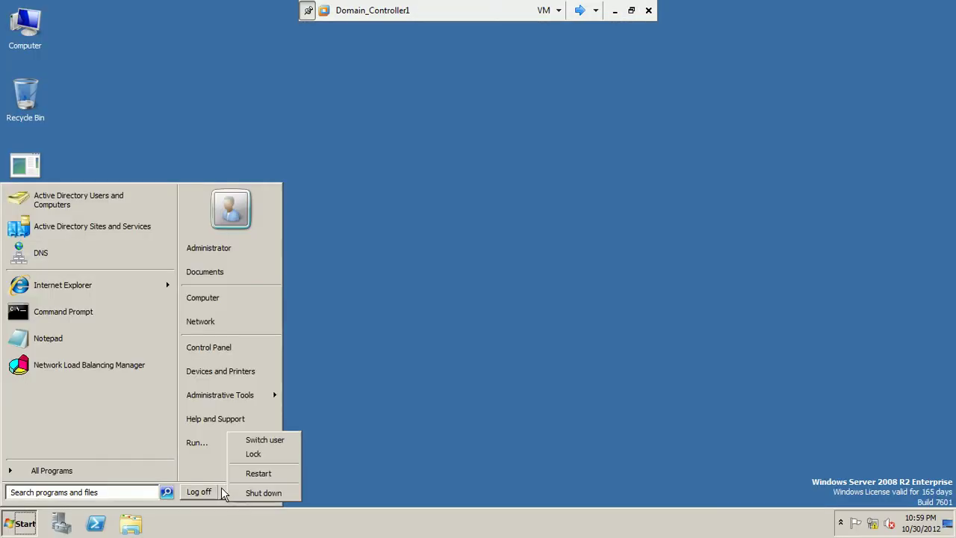
pyautogui.click(246, 492)
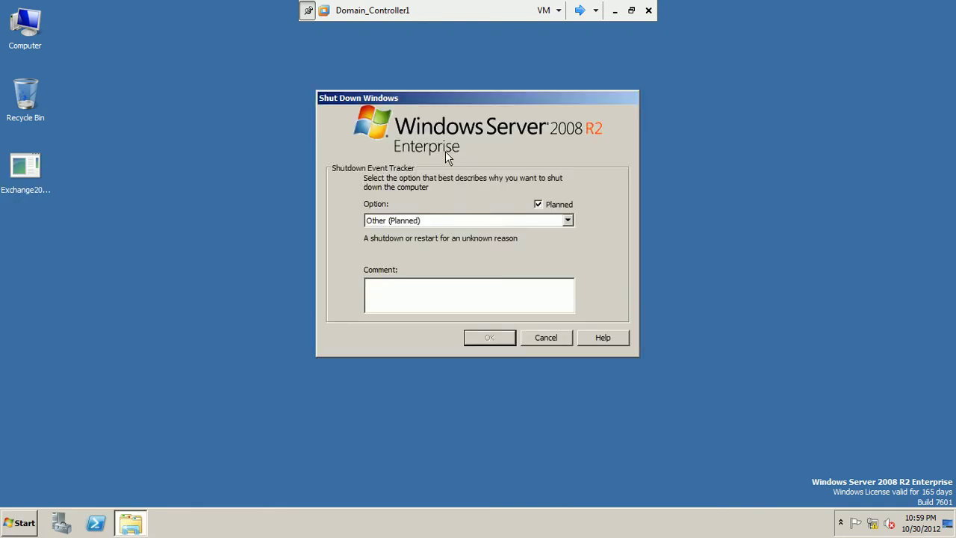
pyautogui.click(447, 220)
pyautogui.click(442, 251)
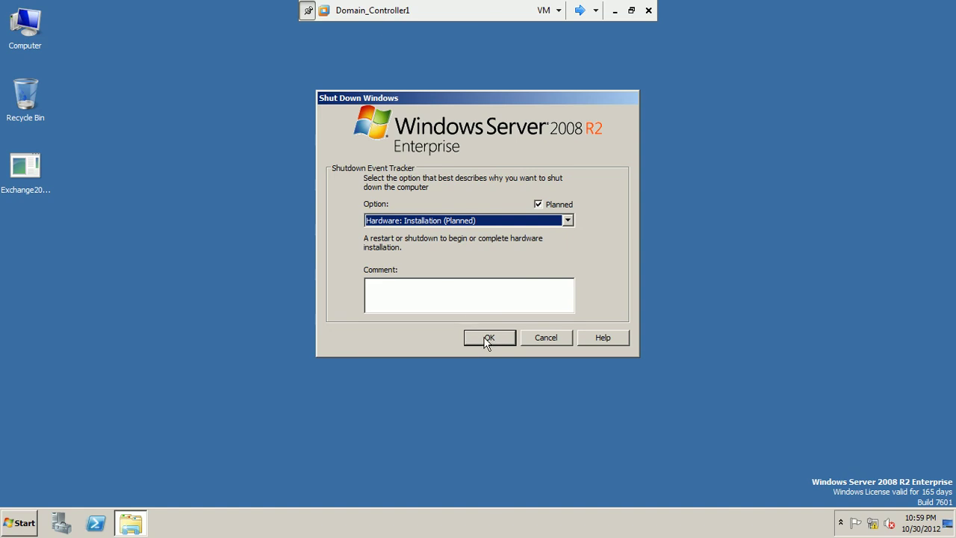
pyautogui.click(486, 338)
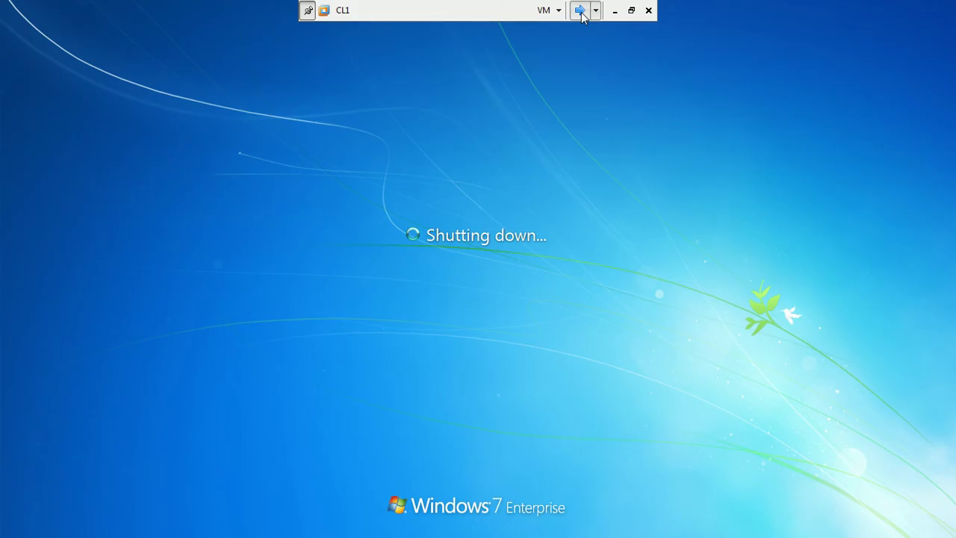
pyautogui.click(580, 9)
pyautogui.click(632, 11)
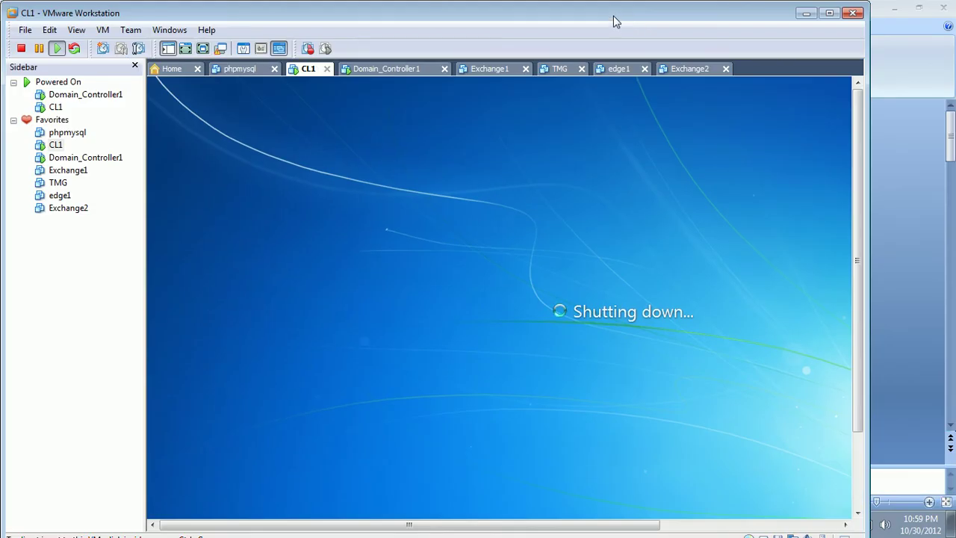
pyautogui.click(322, 524)
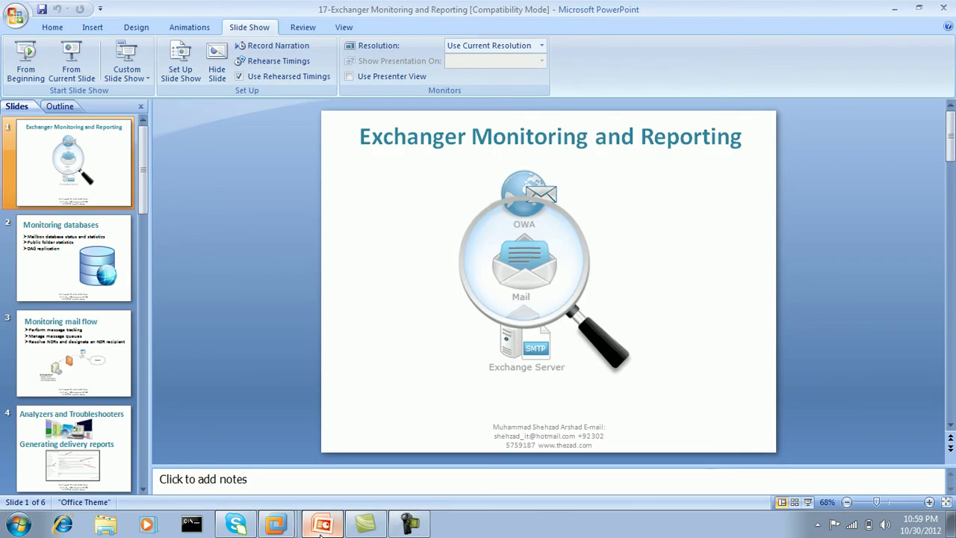
# Start the slide show, advance to Monitoring databases, and mark its first bullet with the felt-tip pen
pyautogui.click(72, 74)
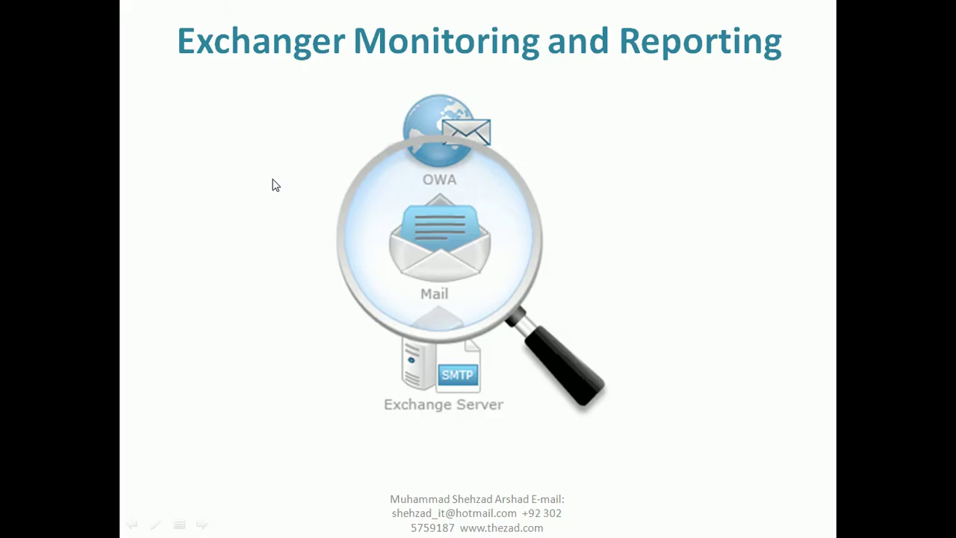
pyautogui.click(461, 251)
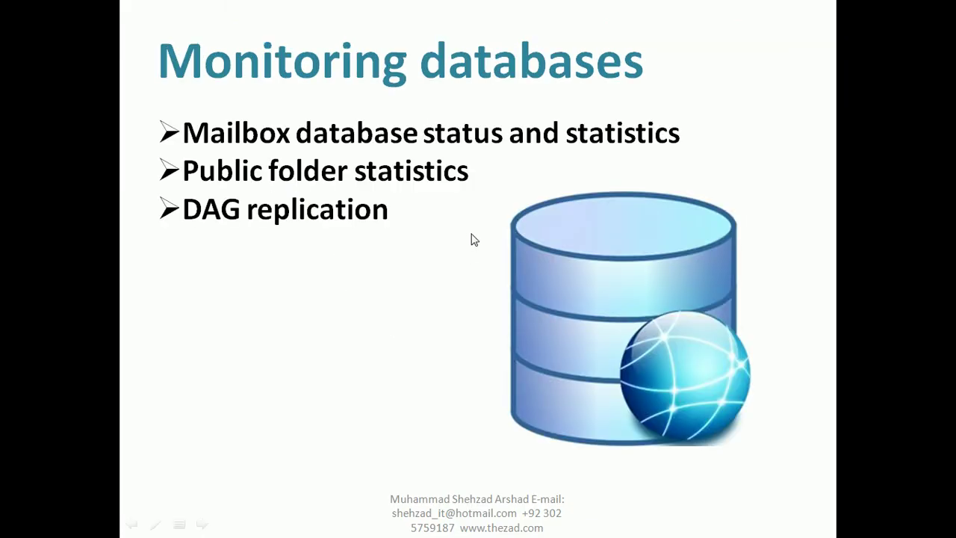
pyautogui.rightClick(471, 240)
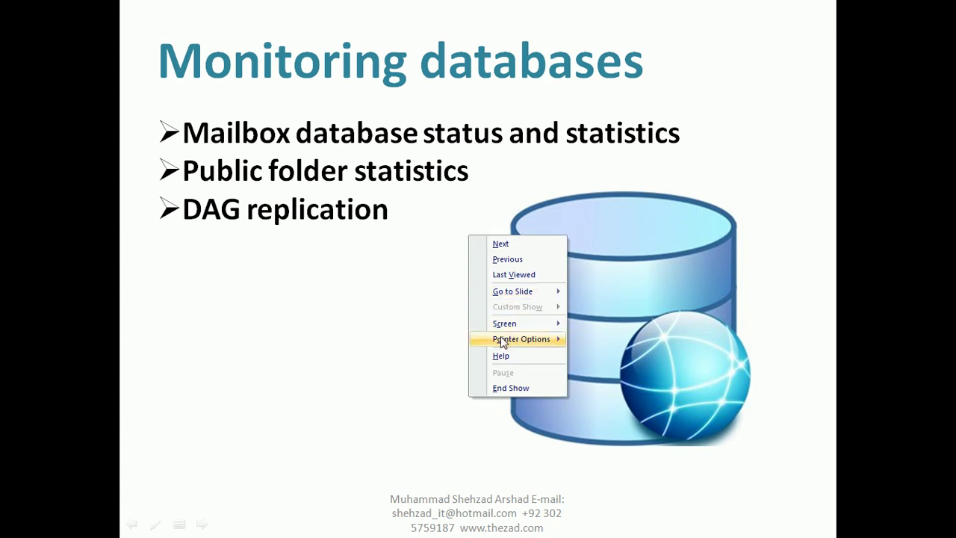
pyautogui.moveTo(508, 339)
pyautogui.click(613, 371)
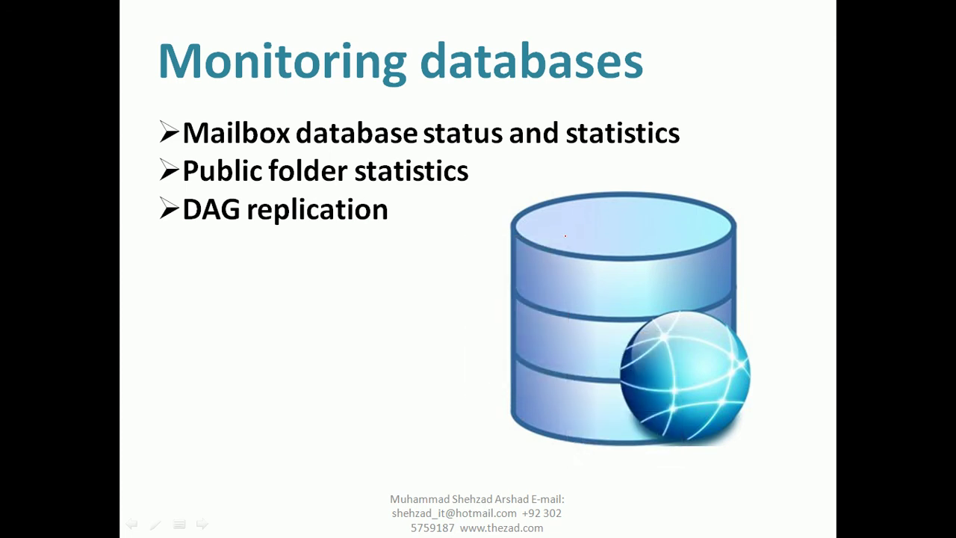
pyautogui.moveTo(461, 105); pyautogui.dragTo(500, 98)
pyautogui.moveTo(475, 171); pyautogui.dragTo(516, 143)
# On the Monitoring mail flow slide, tick Perform message tracking and Manage message queues in red
pyautogui.press('Right')
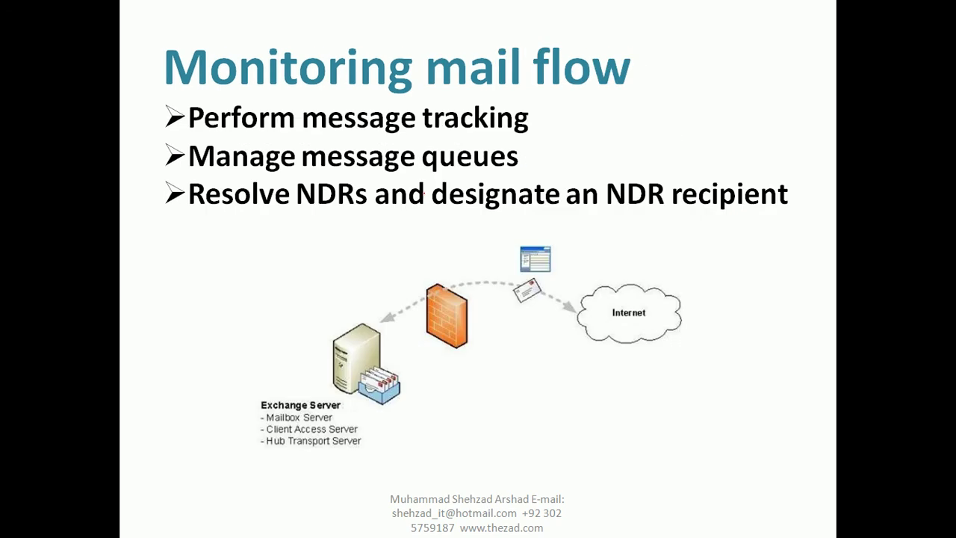
pyautogui.moveTo(531, 110)
pyautogui.mouseDown()
pyautogui.moveTo(566, 102)
pyautogui.moveTo(600, 67)
pyautogui.mouseUp()
pyautogui.moveTo(521, 158); pyautogui.dragTo(567, 127)
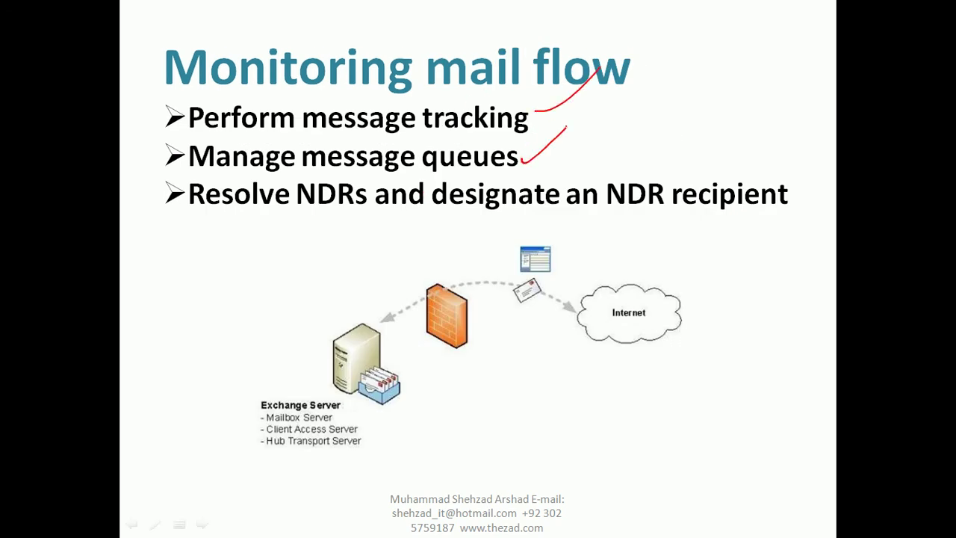